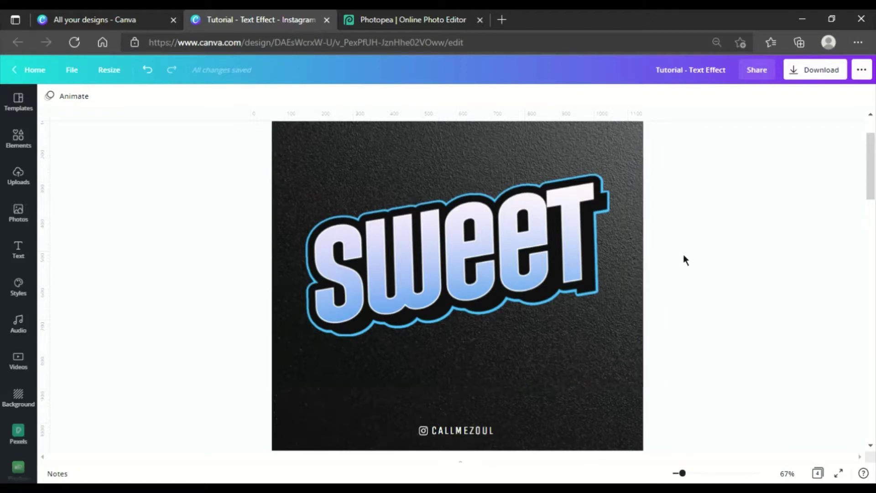
Review the finished SWEET designs on pages 1 and 2 and the source photos and font sample on page 3.
{"action": "scroll", "coordinate": [683, 253], "scroll_direction": "down", "scroll_amount": 8}
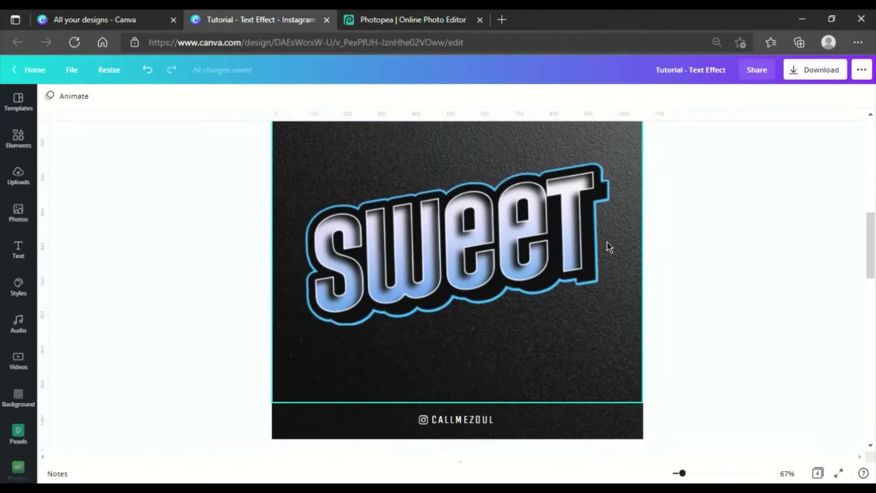
{"action": "scroll", "coordinate": [607, 242], "scroll_direction": "up", "scroll_amount": 1}
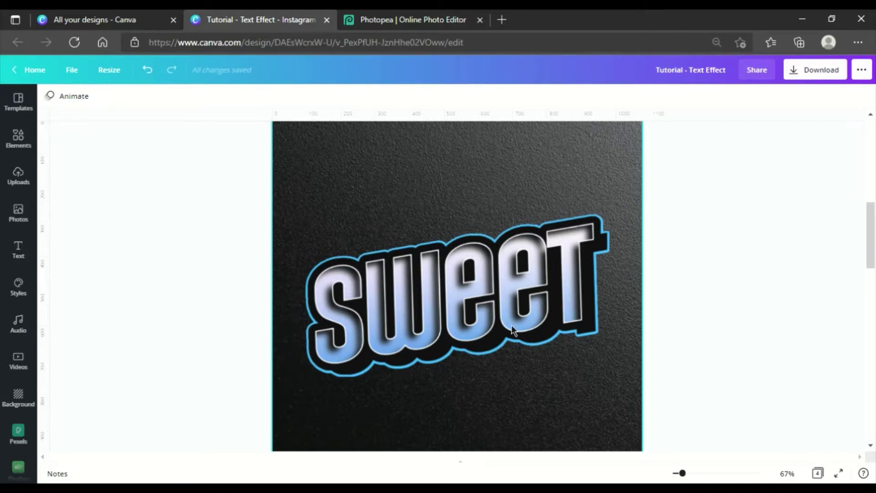
{"action": "scroll", "coordinate": [607, 310], "scroll_direction": "up", "scroll_amount": 8}
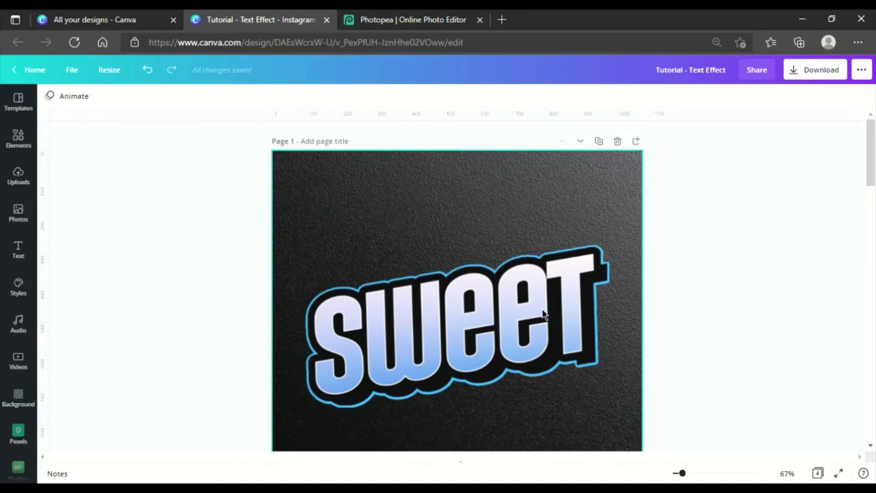
{"action": "scroll", "coordinate": [541, 311], "scroll_direction": "down", "scroll_amount": 15}
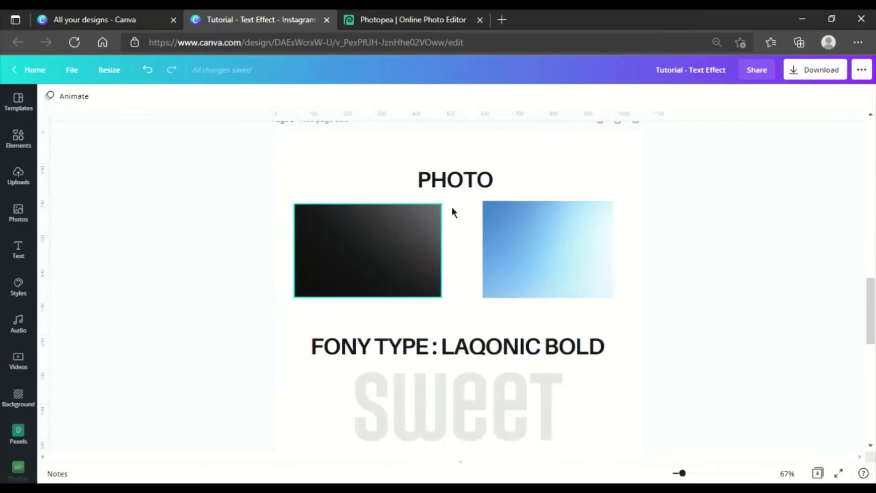
{"action": "left_click", "coordinate": [557, 258]}
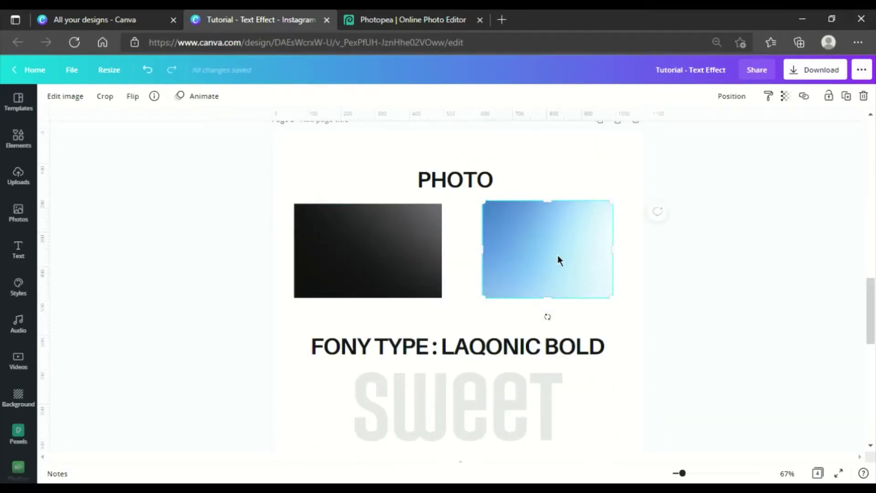
{"action": "scroll", "coordinate": [558, 258], "scroll_direction": "down", "scroll_amount": 2}
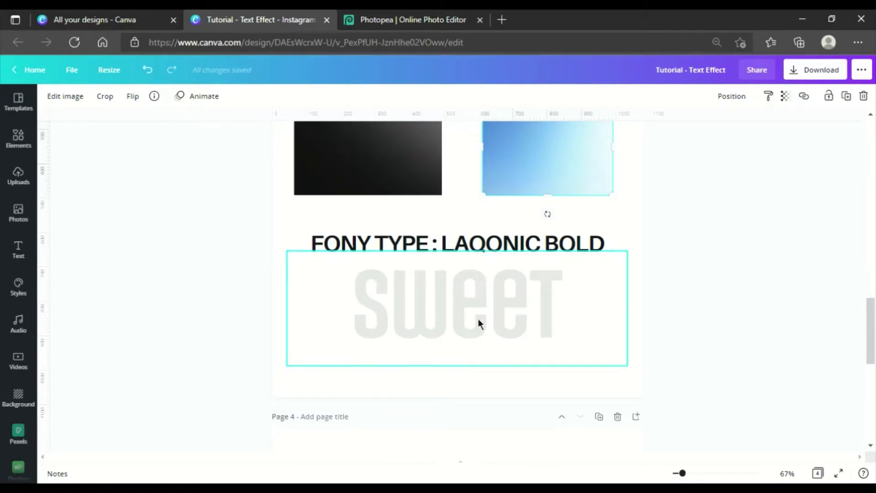
{"action": "scroll", "coordinate": [694, 310], "scroll_direction": "down", "scroll_amount": 7}
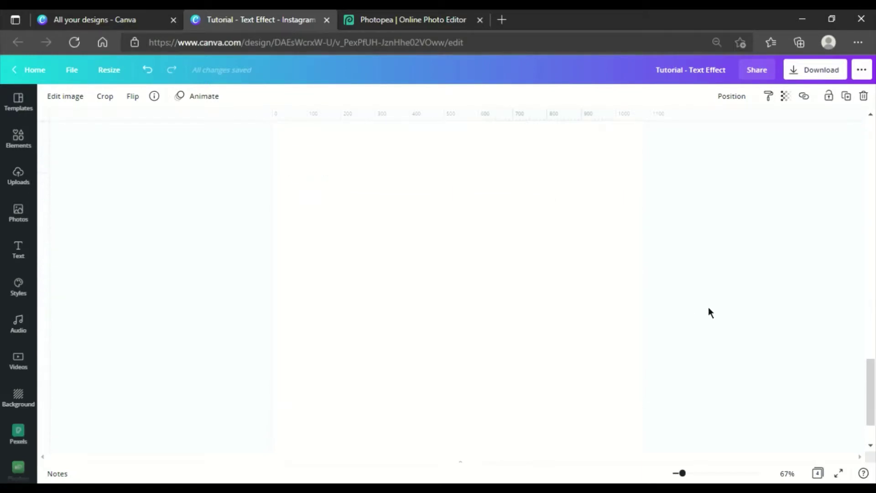
Copy the SWEET text from page 3 onto the blank page 4 and move it to the middle of the page.
{"action": "left_click", "coordinate": [787, 473]}
{"action": "left_click", "coordinate": [778, 355]}
{"action": "scroll", "coordinate": [496, 344], "scroll_direction": "up", "scroll_amount": 3}
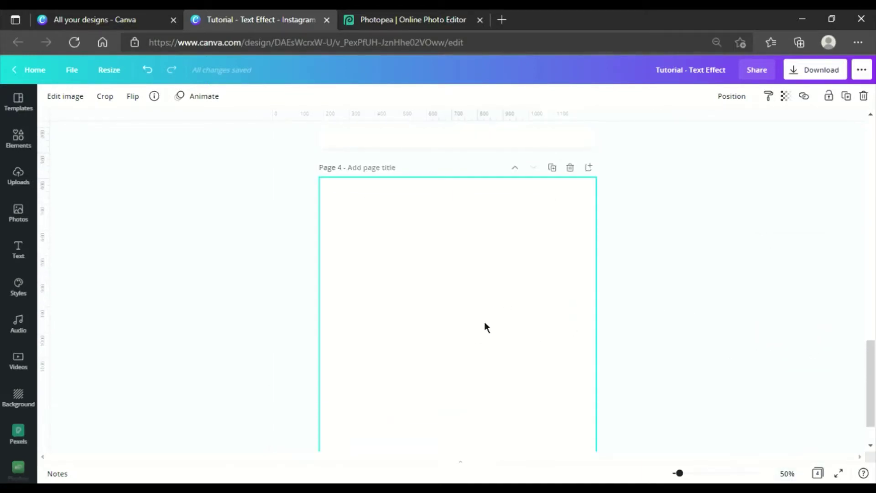
{"action": "scroll", "coordinate": [484, 327], "scroll_direction": "up", "scroll_amount": 6}
{"action": "left_click", "coordinate": [475, 394]}
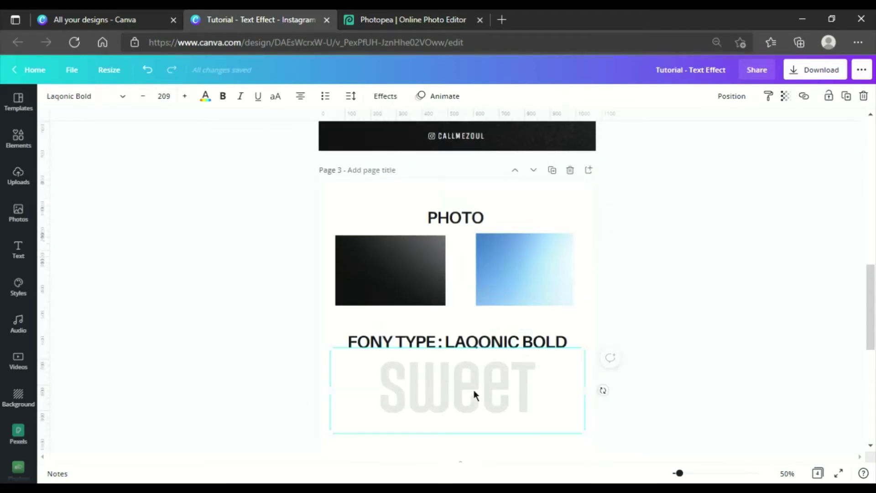
{"action": "scroll", "coordinate": [474, 395], "scroll_direction": "down", "scroll_amount": 5}
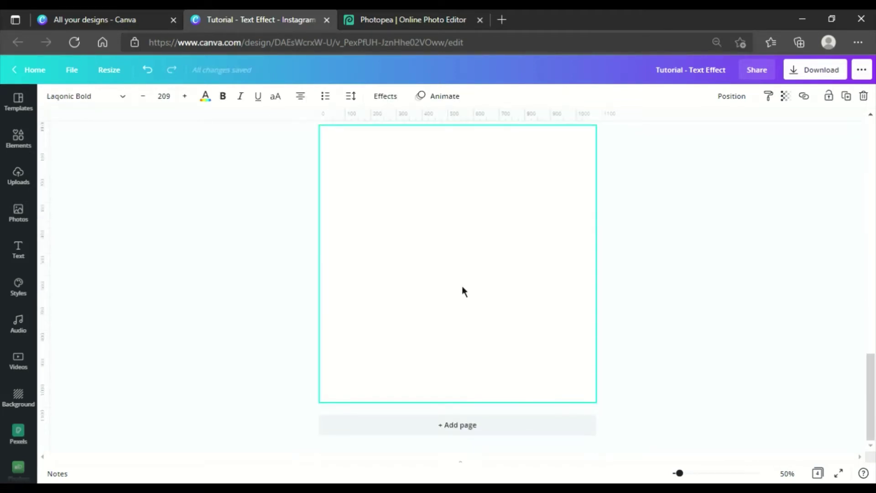
{"action": "left_click", "coordinate": [462, 285]}
{"action": "type", "text": "sweet"}
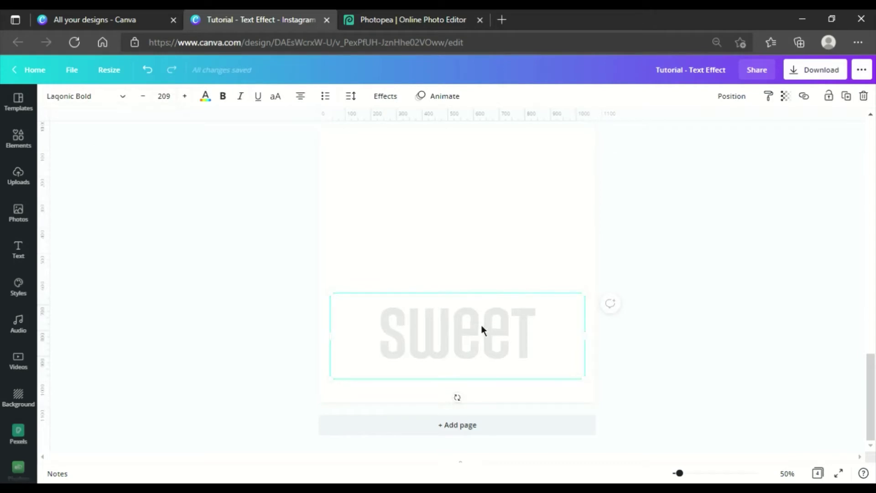
{"action": "left_click_drag", "start_coordinate": [483, 330], "coordinate": [495, 259]}
Reload the design and turn on the page margins for page 4.
{"action": "left_click", "coordinate": [67, 46]}
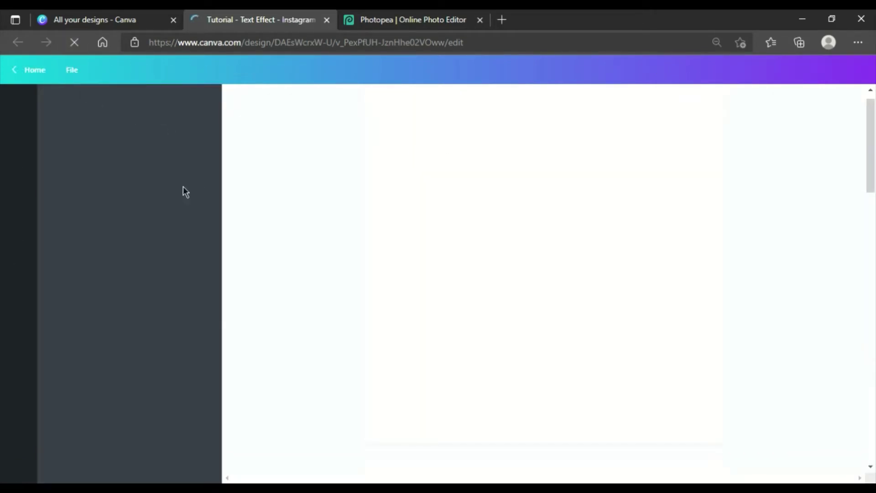
{"action": "scroll", "coordinate": [314, 214], "scroll_direction": "down", "scroll_amount": 5}
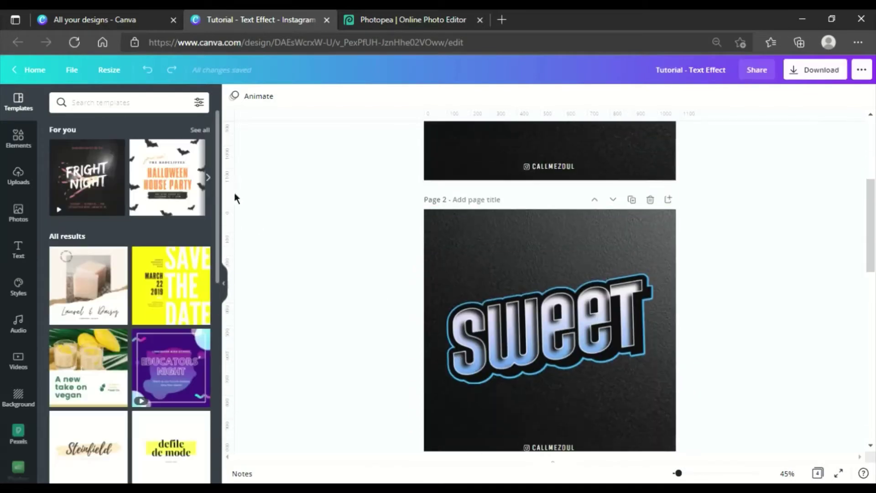
{"action": "left_click", "coordinate": [225, 290]}
{"action": "scroll", "coordinate": [515, 300], "scroll_direction": "down", "scroll_amount": 15}
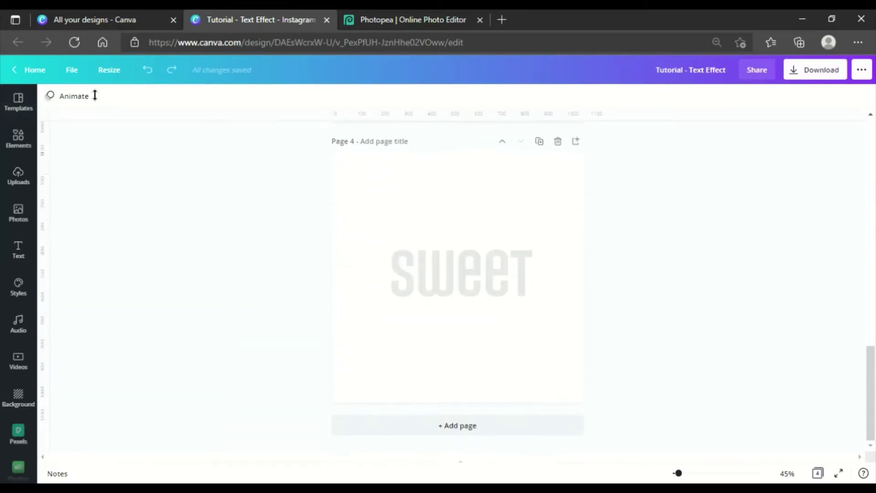
{"action": "left_click", "coordinate": [71, 69]}
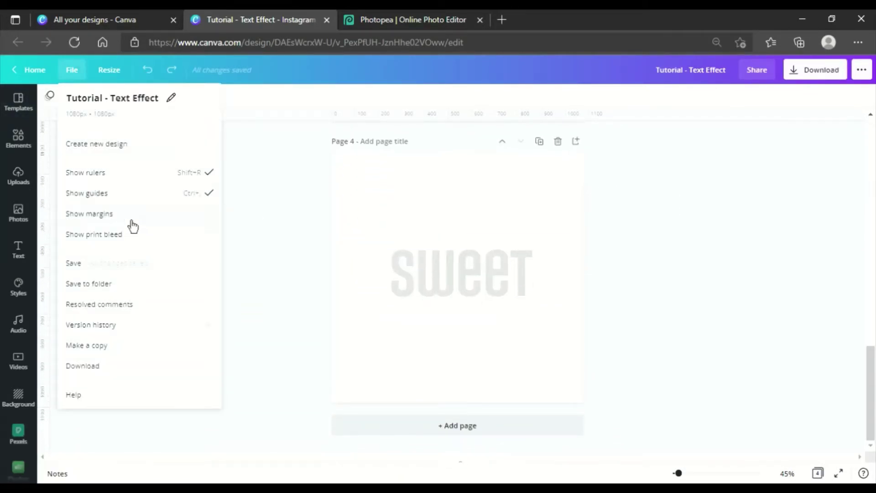
{"action": "left_click", "coordinate": [132, 221]}
Enlarge the SWEET text on page 4 to font size 280 and centre it on the page.
{"action": "left_click", "coordinate": [349, 303]}
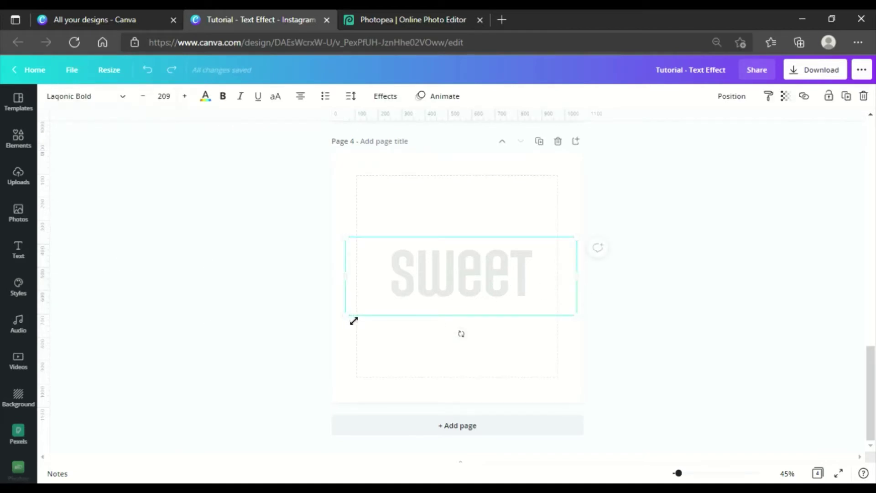
{"action": "left_click_drag", "start_coordinate": [354, 320], "coordinate": [268, 342]}
{"action": "left_click_drag", "start_coordinate": [397, 324], "coordinate": [434, 314]}
Apply the Splice effect to the SWEET text and set its offset to 0.
{"action": "left_click", "coordinate": [387, 97]}
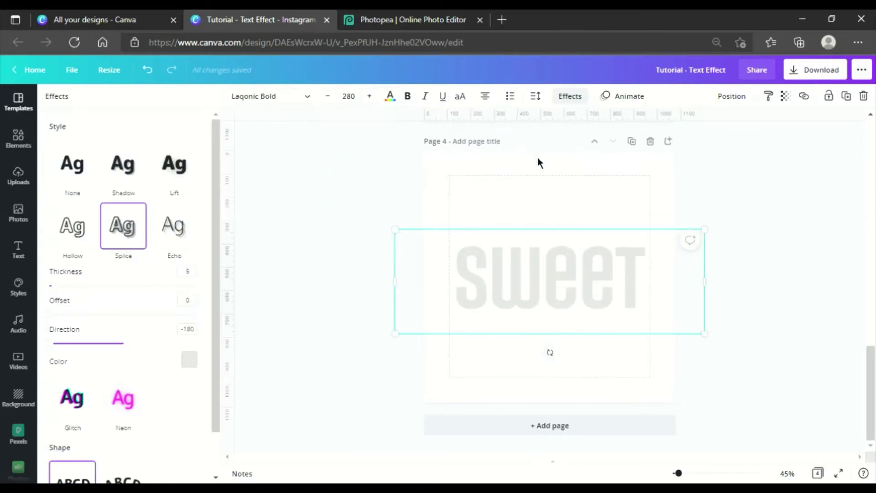
{"action": "left_click", "coordinate": [130, 236]}
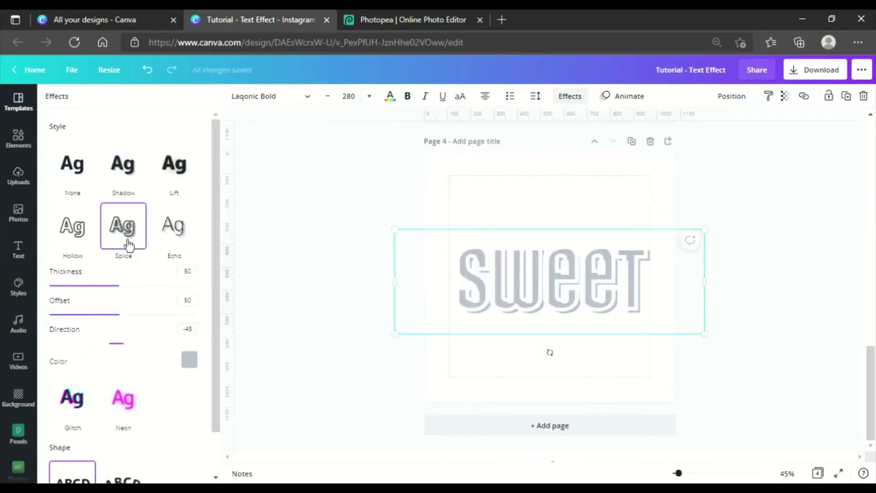
{"action": "left_click_drag", "start_coordinate": [133, 327], "coordinate": [50, 326]}
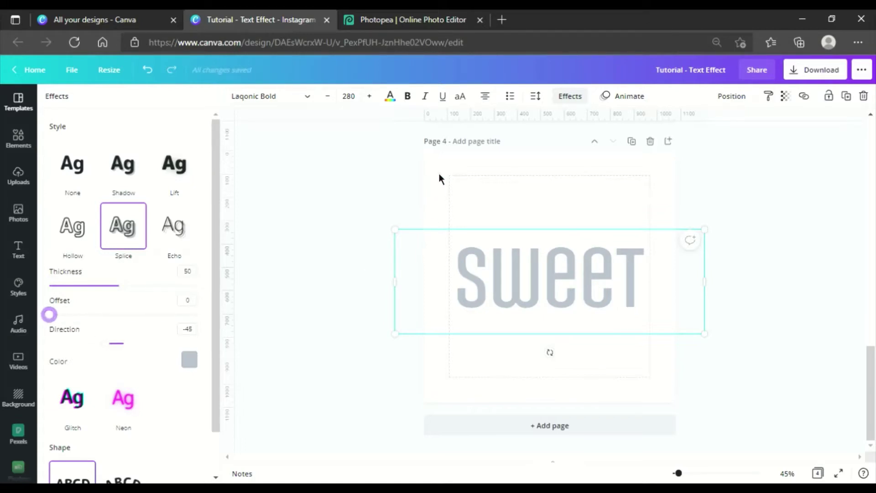
{"action": "key", "text": "Escape"}
Set the background of page 4 to the light pink photo colour.
{"action": "left_click", "coordinate": [346, 172]}
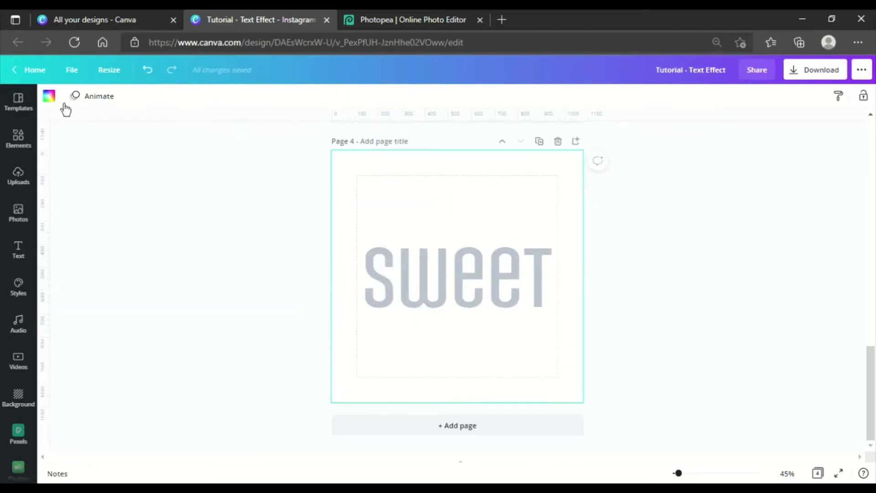
{"action": "left_click", "coordinate": [49, 96]}
{"action": "left_click", "coordinate": [198, 278]}
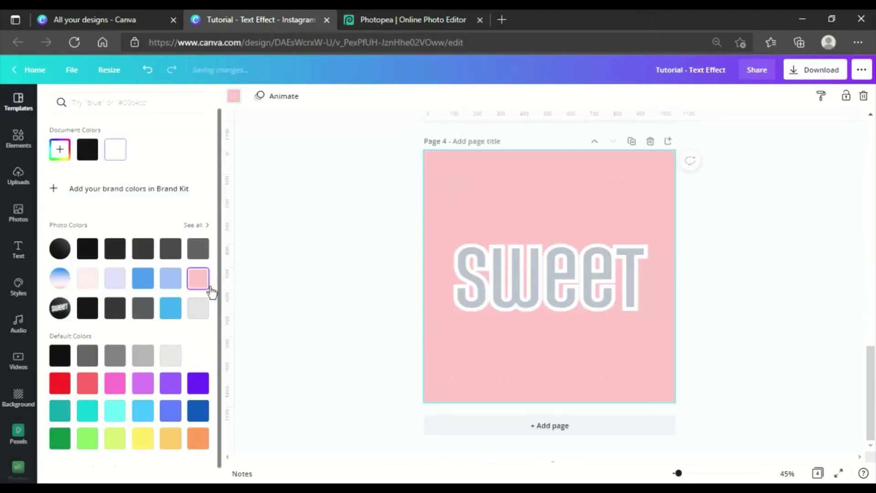
Set the SWEET text's Splice thickness to 5 and direction to -180, keeping the offset at 0.
{"action": "left_click", "coordinate": [638, 273]}
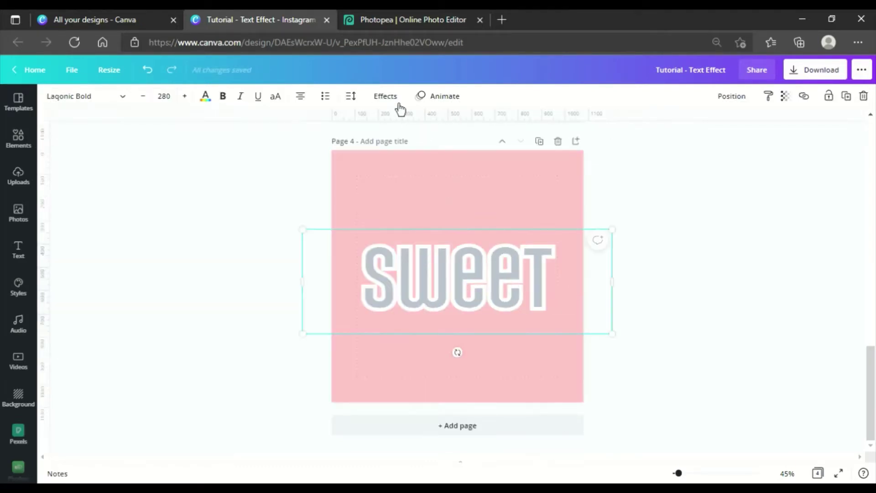
{"action": "left_click", "coordinate": [397, 103]}
{"action": "left_click_drag", "start_coordinate": [123, 285], "coordinate": [56, 285]}
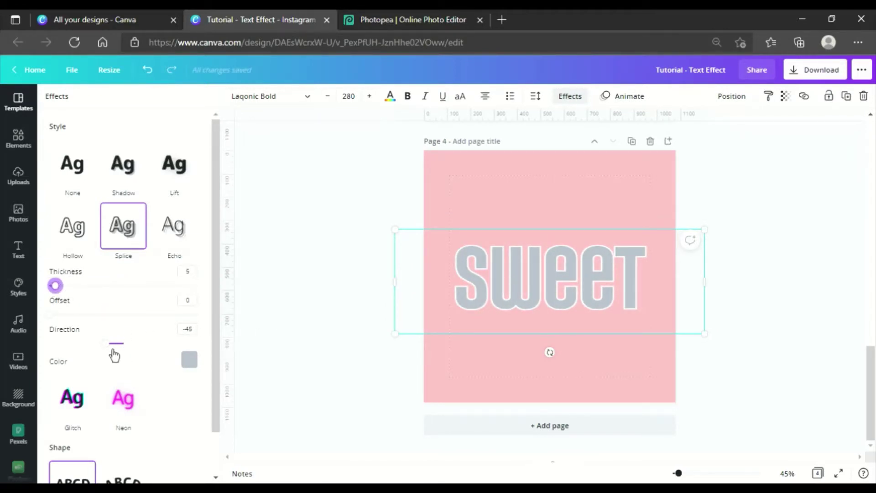
{"action": "left_click_drag", "start_coordinate": [111, 344], "coordinate": [49, 314]}
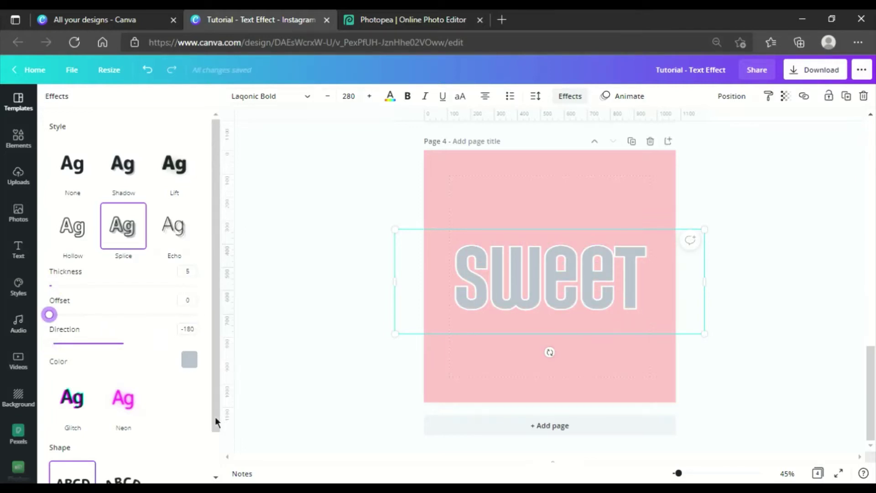
{"action": "left_click", "coordinate": [766, 289]}
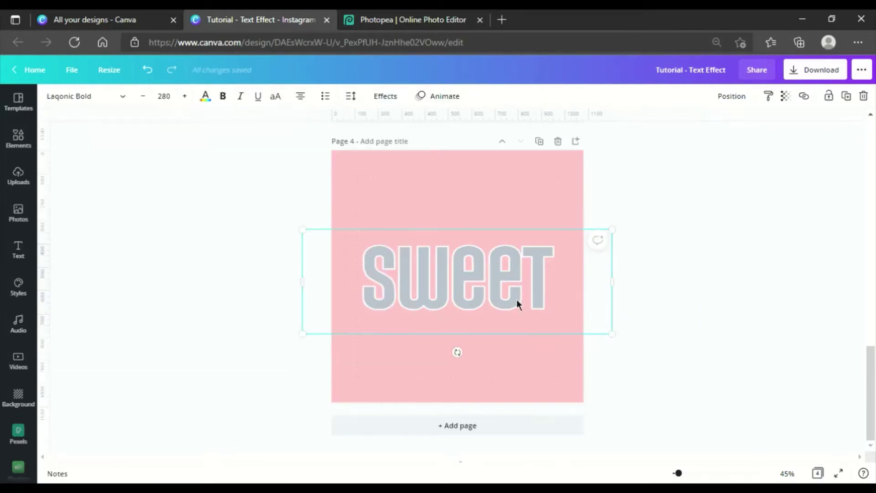
Italicize the SWEET text and rotate it slightly counterclockwise so it rises toward the right.
{"action": "mouse_move", "coordinate": [459, 354]}
{"action": "left_mouse_down"}
{"action": "mouse_move", "coordinate": [474, 357]}
{"action": "mouse_move", "coordinate": [464, 360]}
{"action": "left_mouse_up"}
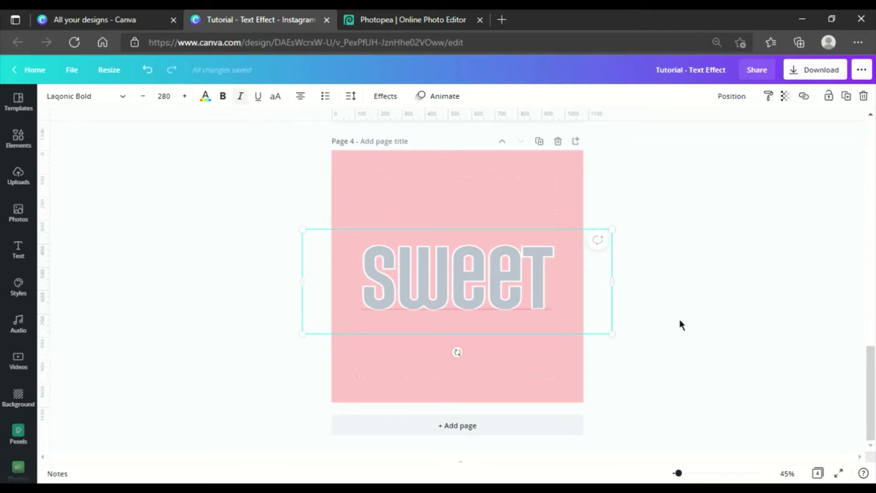
{"action": "left_click", "coordinate": [240, 97]}
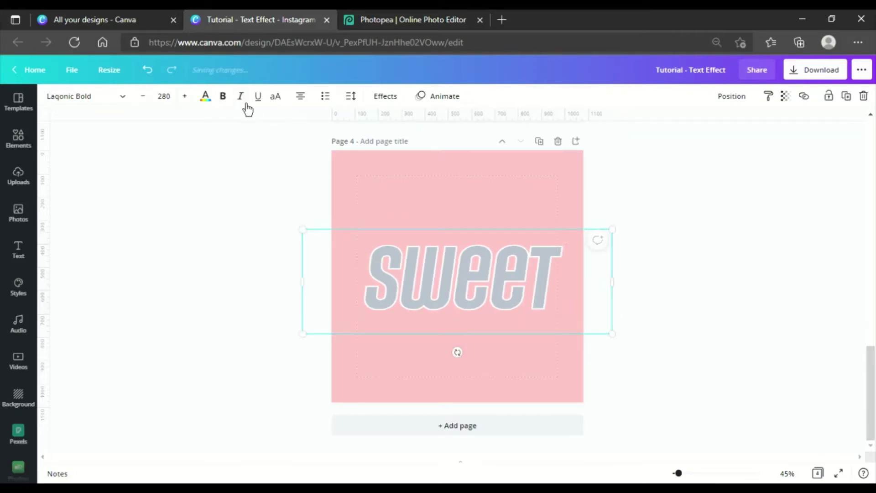
{"action": "left_click_drag", "start_coordinate": [463, 363], "coordinate": [470, 363]}
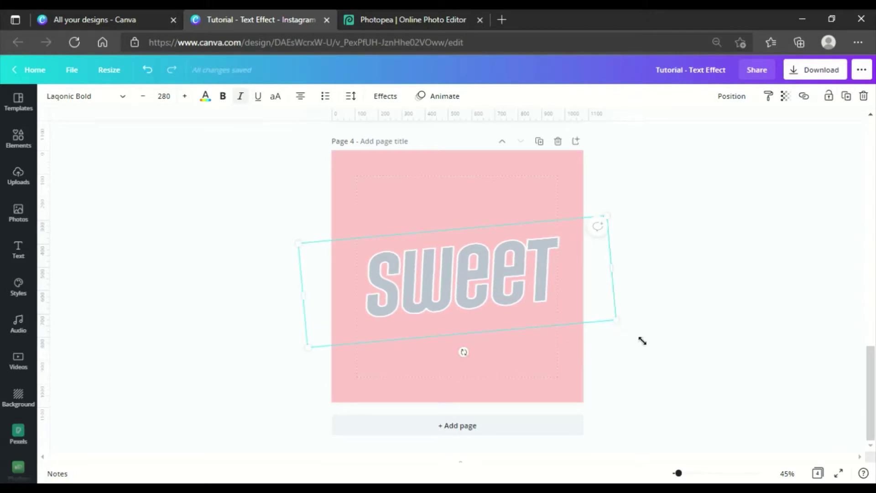
Enlarge the SWEET text to font size 298, tilt it further counterclockwise and reposition it on the page.
{"action": "left_click_drag", "start_coordinate": [642, 340], "coordinate": [638, 326]}
{"action": "left_click_drag", "start_coordinate": [535, 296], "coordinate": [532, 300]}
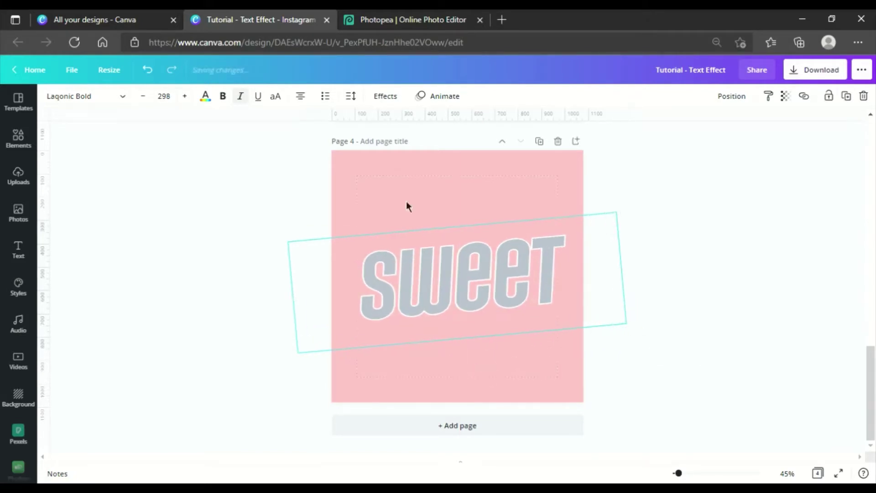
{"action": "left_click_drag", "start_coordinate": [464, 357], "coordinate": [479, 364]}
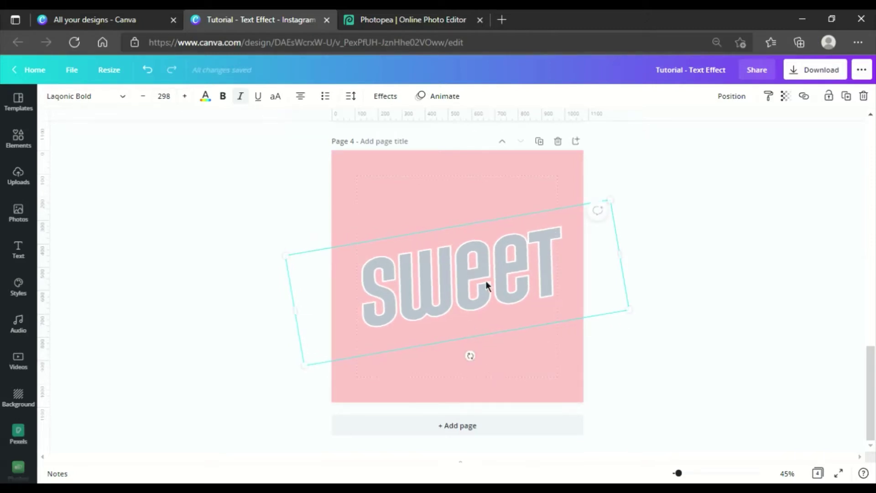
{"action": "left_click_drag", "start_coordinate": [486, 286], "coordinate": [511, 286]}
{"action": "left_click_drag", "start_coordinate": [456, 329], "coordinate": [456, 329]}
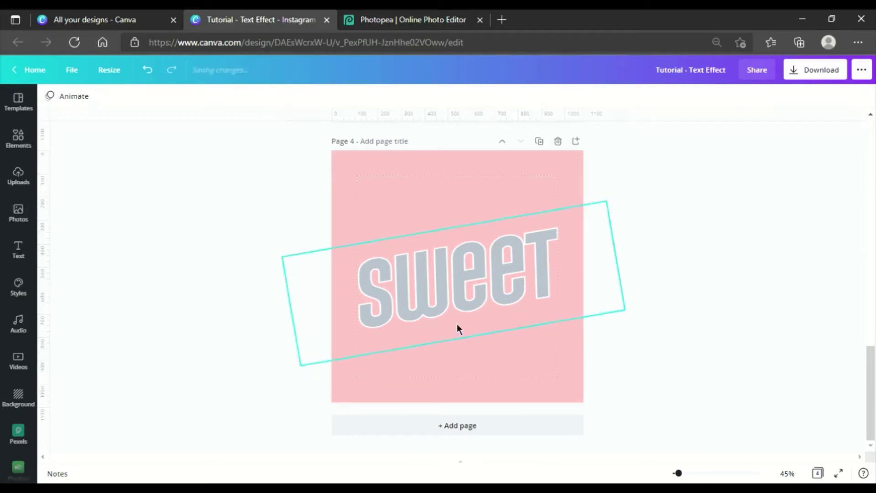
Scale the tilted SWEET text down slightly and move it to fit centred within the page margins.
{"action": "left_click", "coordinate": [707, 260]}
{"action": "left_click", "coordinate": [588, 265]}
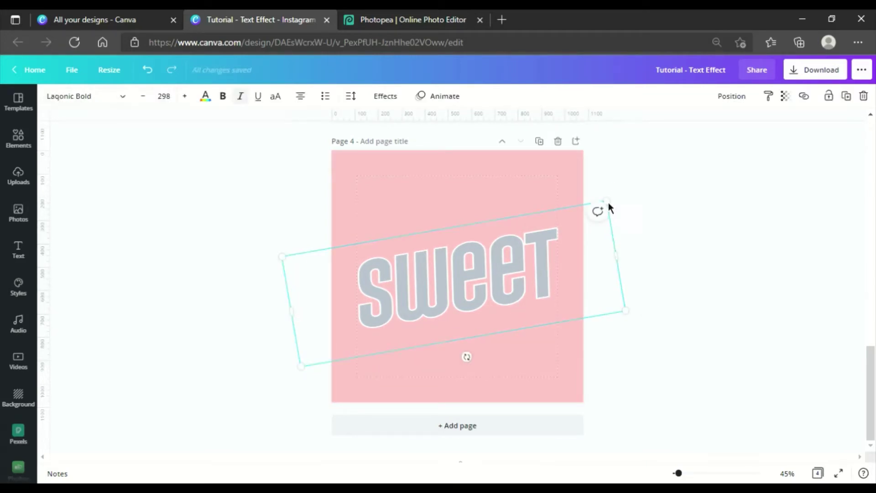
{"action": "left_click_drag", "start_coordinate": [611, 204], "coordinate": [607, 206]}
{"action": "left_click_drag", "start_coordinate": [537, 267], "coordinate": [557, 280]}
{"action": "left_click", "coordinate": [679, 241]}
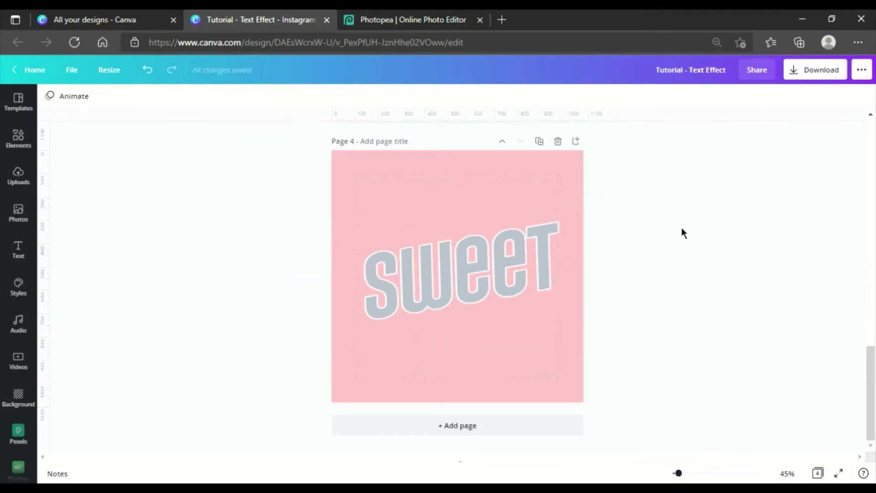
Remove the pink background colour from page 4.
{"action": "left_click", "coordinate": [514, 185]}
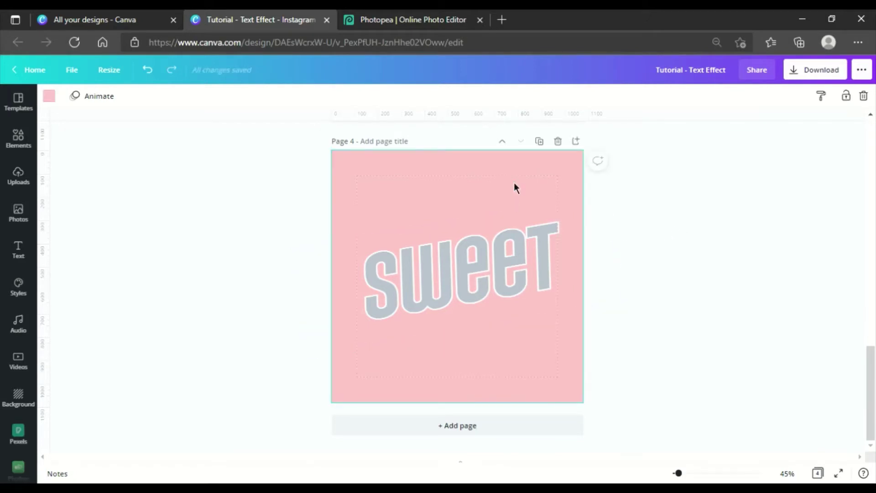
{"action": "key", "text": "Delete"}
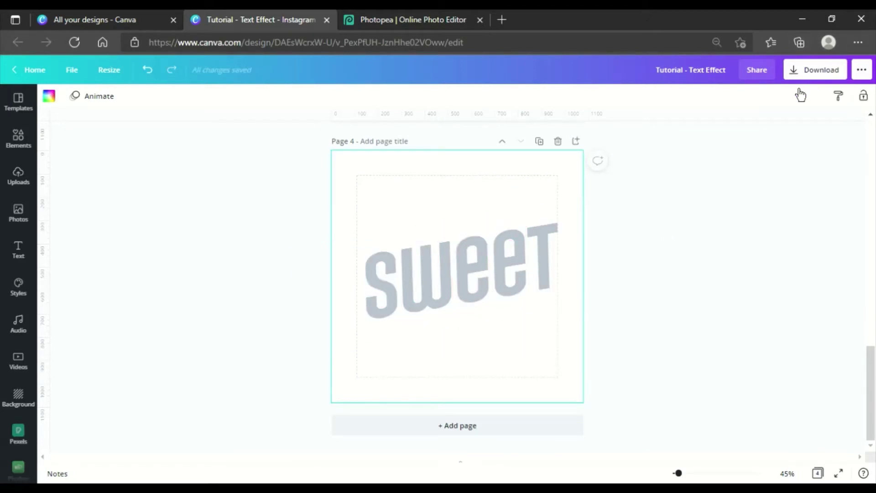
Download only page 4 as a PNG with a transparent background and return to editing.
{"action": "left_click", "coordinate": [826, 76]}
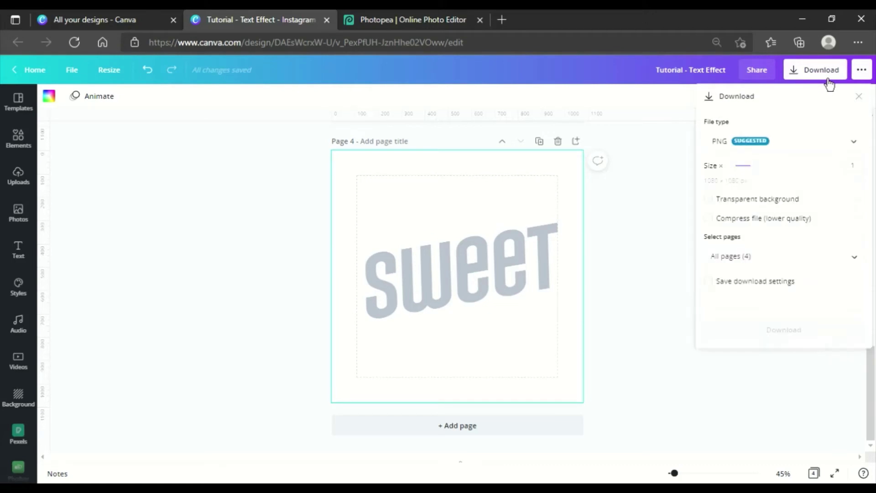
{"action": "left_click", "coordinate": [719, 206]}
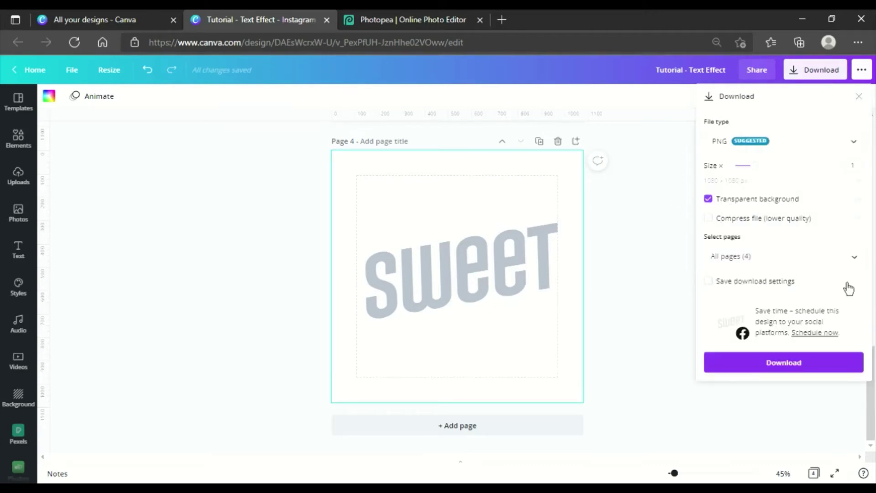
{"action": "left_click", "coordinate": [854, 257]}
{"action": "scroll", "coordinate": [783, 392], "scroll_direction": "down", "scroll_amount": 1}
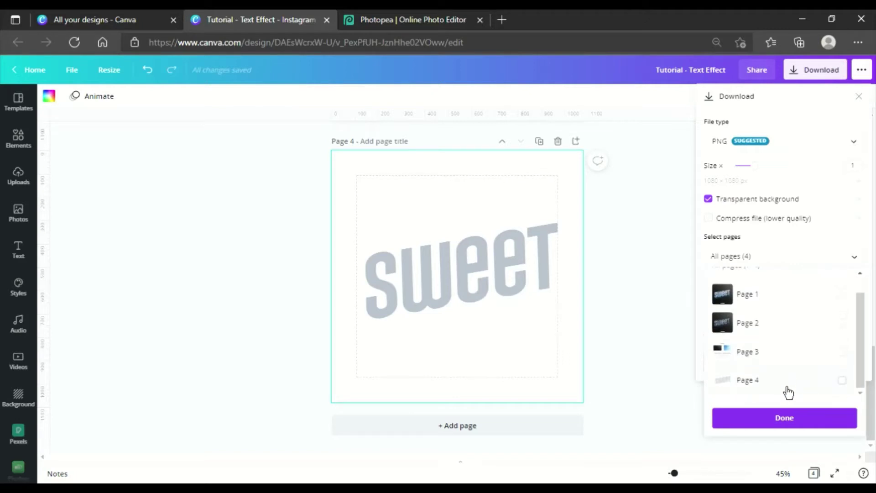
{"action": "left_click", "coordinate": [787, 387]}
{"action": "left_click", "coordinate": [784, 417]}
{"action": "left_click", "coordinate": [753, 362]}
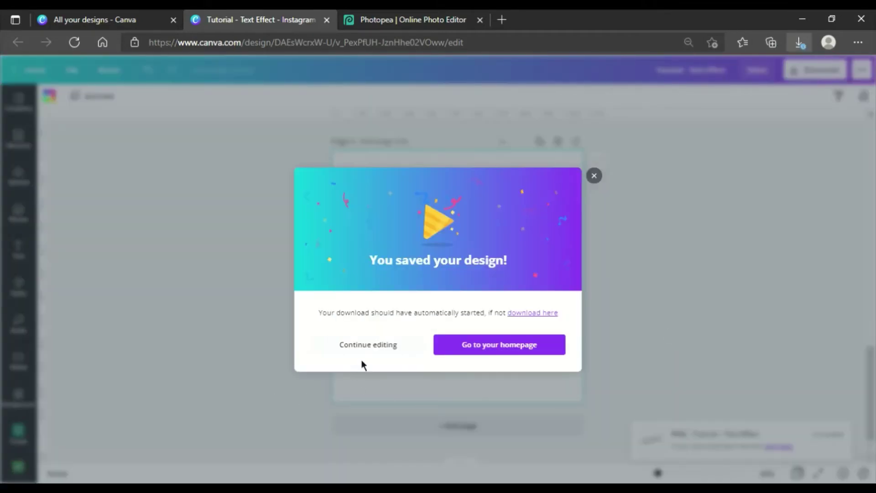
{"action": "left_click", "coordinate": [367, 346]}
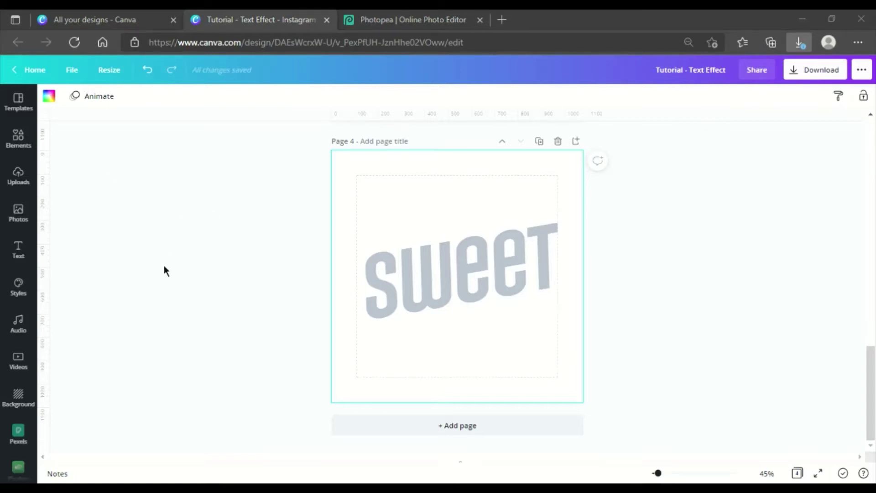
Upload the downloaded plain SWEET PNG to the design's uploads.
{"action": "left_click", "coordinate": [700, 234]}
{"action": "left_click", "coordinate": [516, 274]}
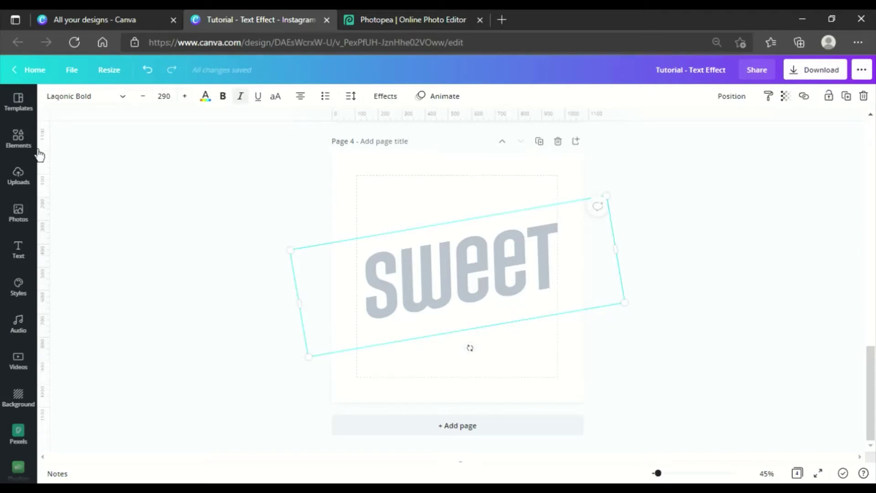
{"action": "left_click", "coordinate": [26, 185]}
{"action": "left_click", "coordinate": [85, 155]}
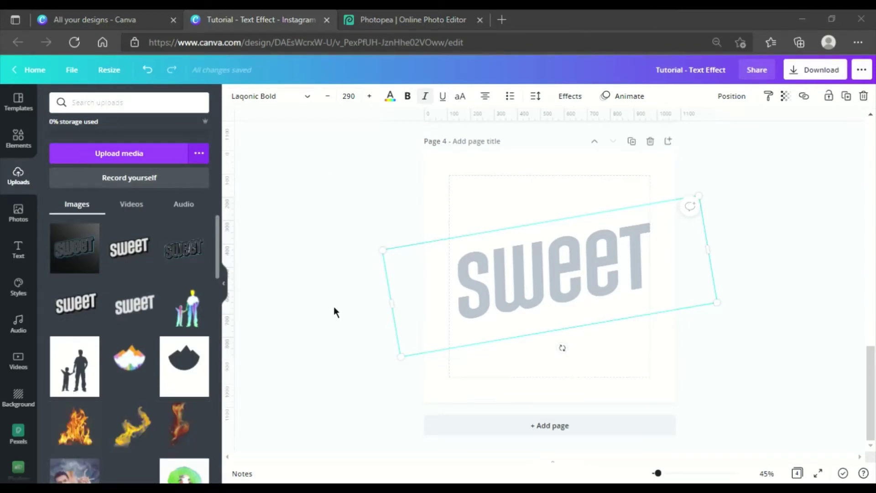
{"action": "key", "text": "Return"}
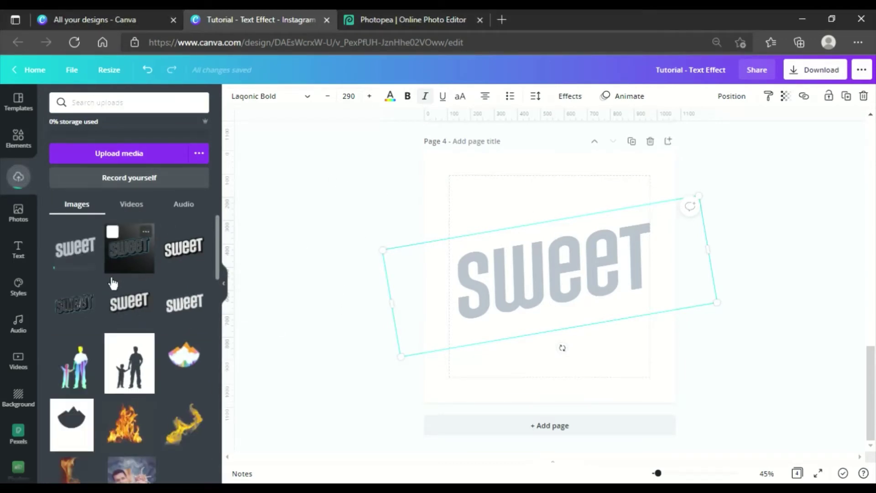
Delete the original SWEET text from page 4.
{"action": "left_click", "coordinate": [749, 280]}
{"action": "left_click", "coordinate": [640, 293]}
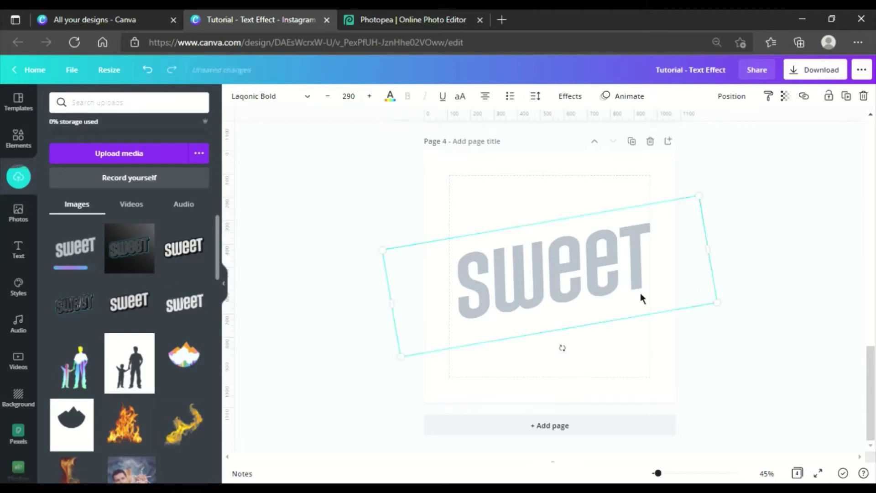
{"action": "left_click_drag", "start_coordinate": [760, 289], "coordinate": [588, 256]}
{"action": "key", "text": "Delete"}
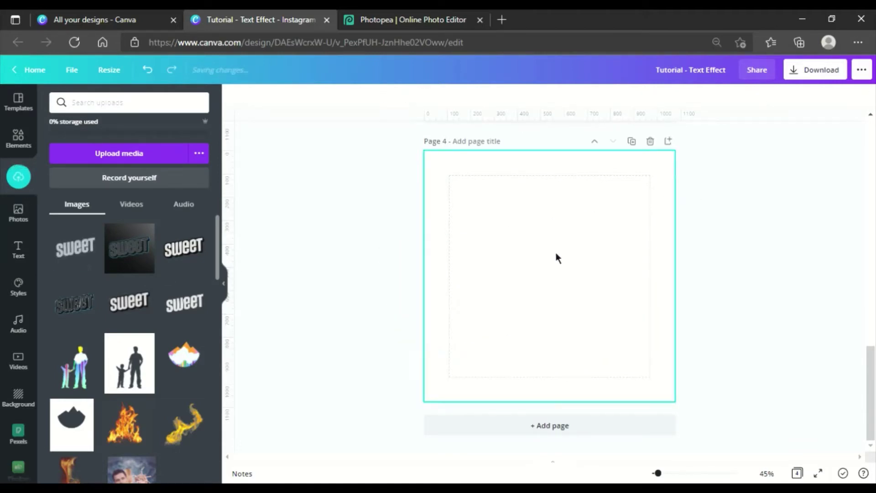
Place the uploaded plain SWEET image on page 4 and enlarge it to fill the whole page.
{"action": "left_click", "coordinate": [82, 258]}
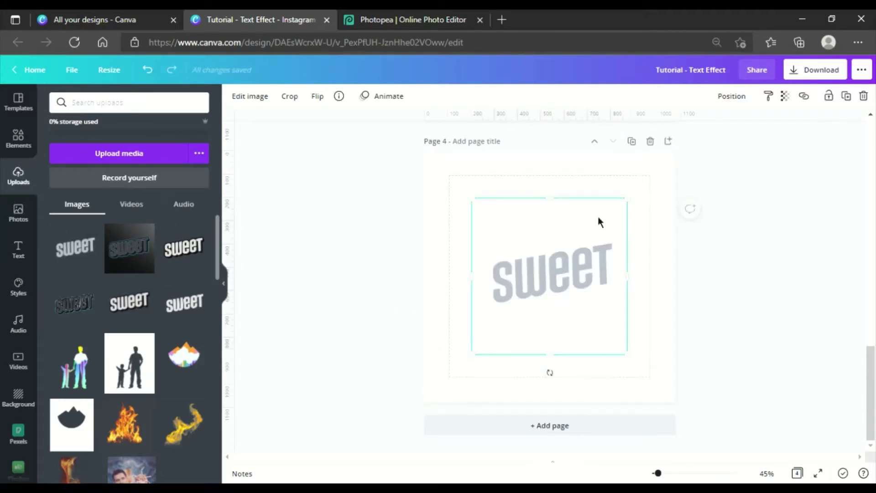
{"action": "left_click_drag", "start_coordinate": [584, 274], "coordinate": [543, 231]}
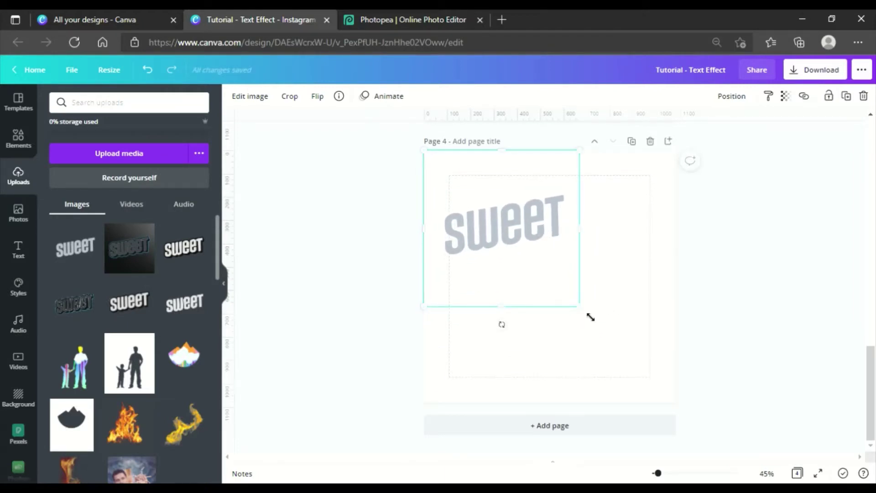
{"action": "left_click_drag", "start_coordinate": [590, 317], "coordinate": [676, 416]}
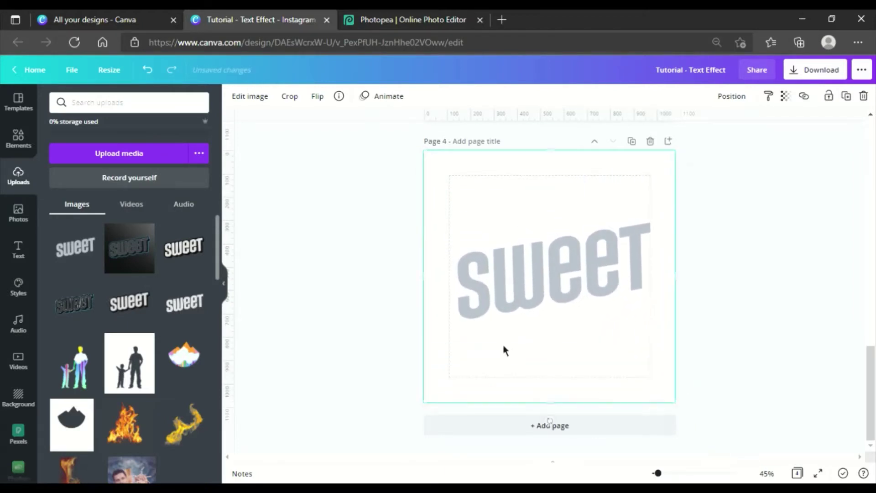
{"action": "left_click", "coordinate": [225, 284]}
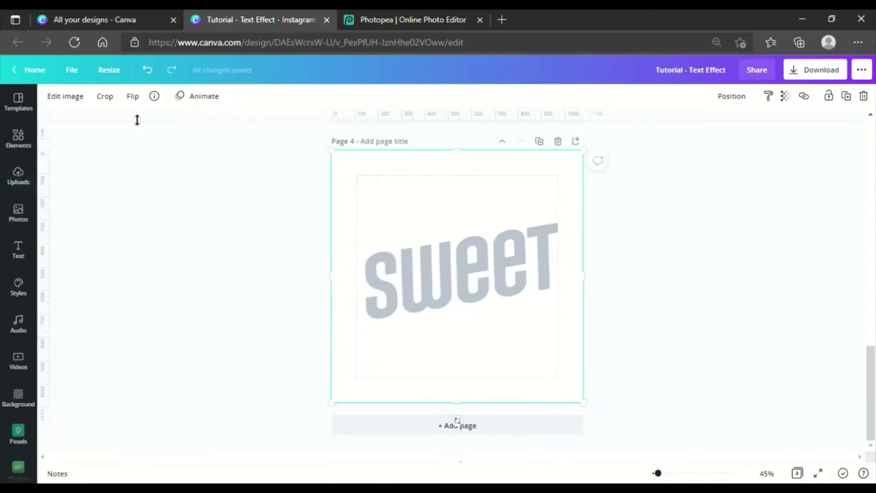
Apply a Glow shadow to the SWEET image with size 25, transparency 100 and blur 0.
{"action": "left_click", "coordinate": [80, 97]}
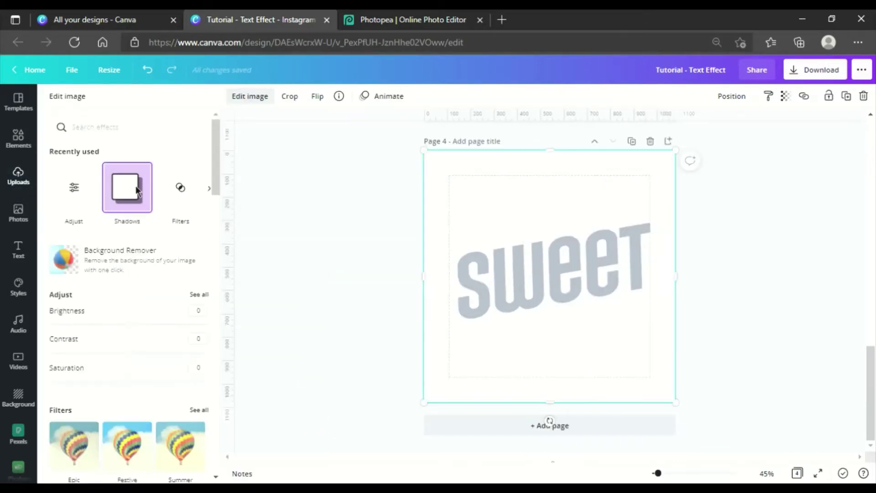
{"action": "left_click", "coordinate": [136, 191]}
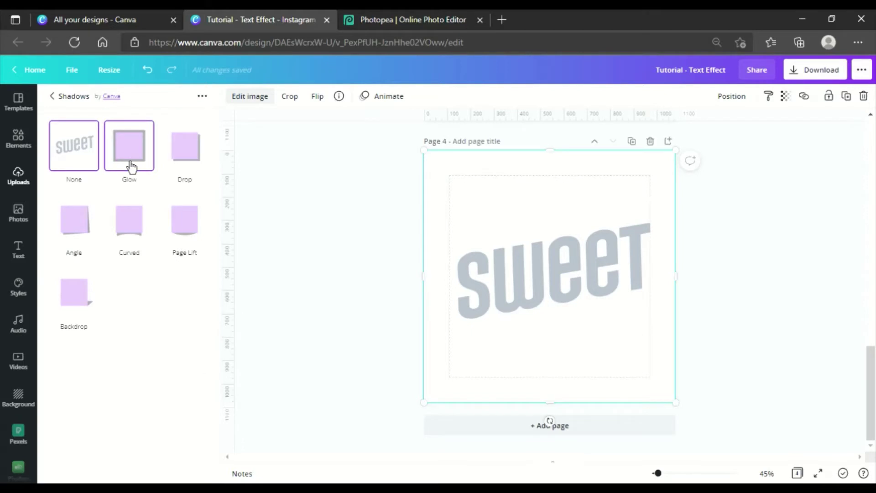
{"action": "left_click", "coordinate": [130, 165]}
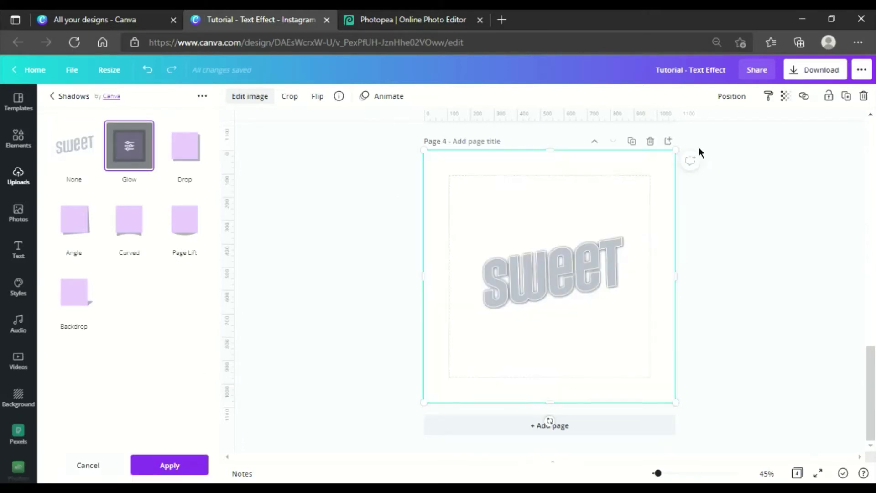
{"action": "left_click", "coordinate": [130, 146]}
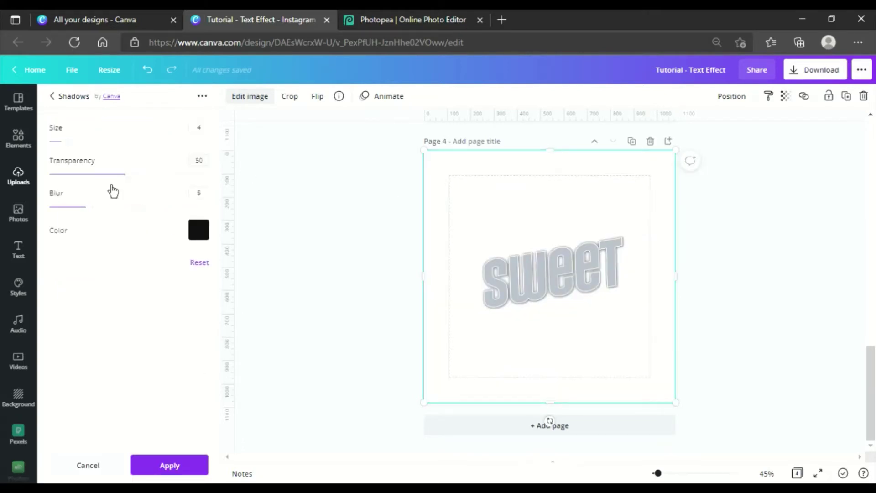
{"action": "left_click_drag", "start_coordinate": [90, 207], "coordinate": [49, 206]}
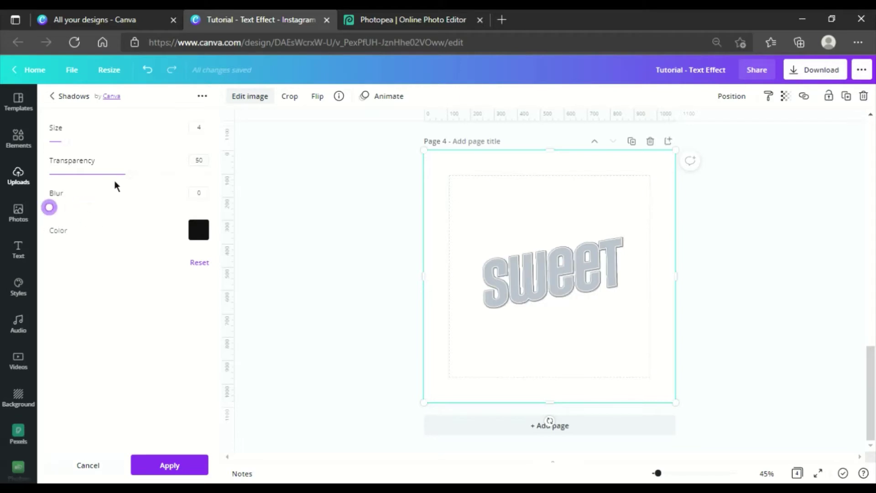
{"action": "left_click_drag", "start_coordinate": [132, 175], "coordinate": [211, 185]}
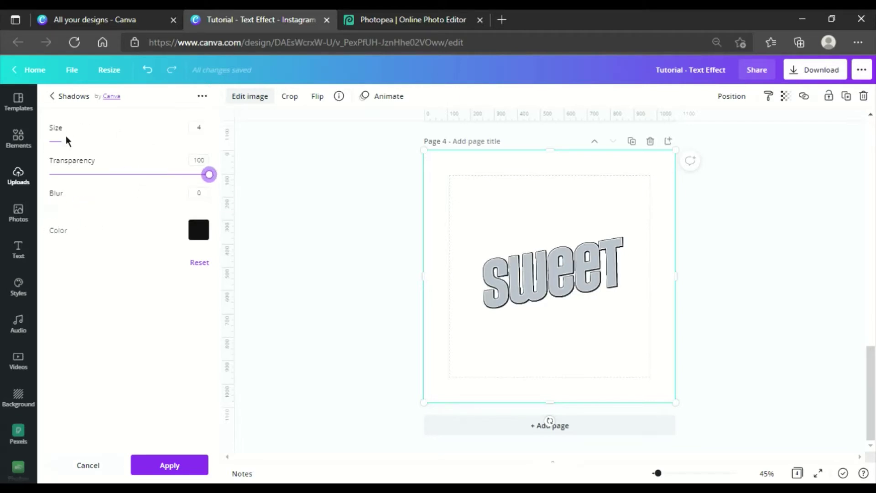
{"action": "left_click_drag", "start_coordinate": [65, 139], "coordinate": [159, 171]}
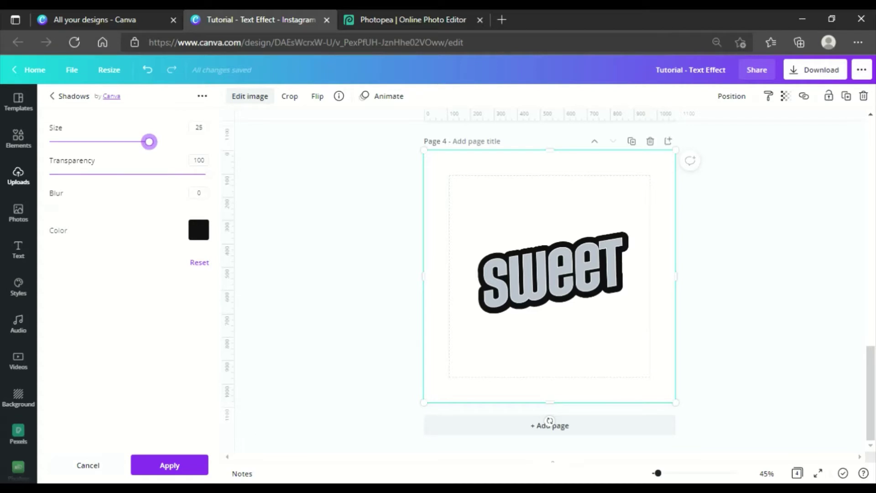
{"action": "left_click", "coordinate": [169, 464]}
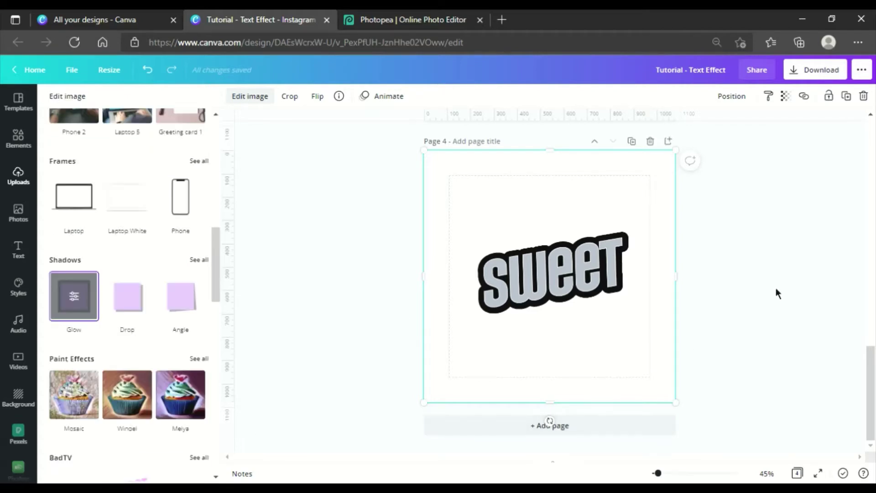
{"action": "left_click", "coordinate": [675, 301]}
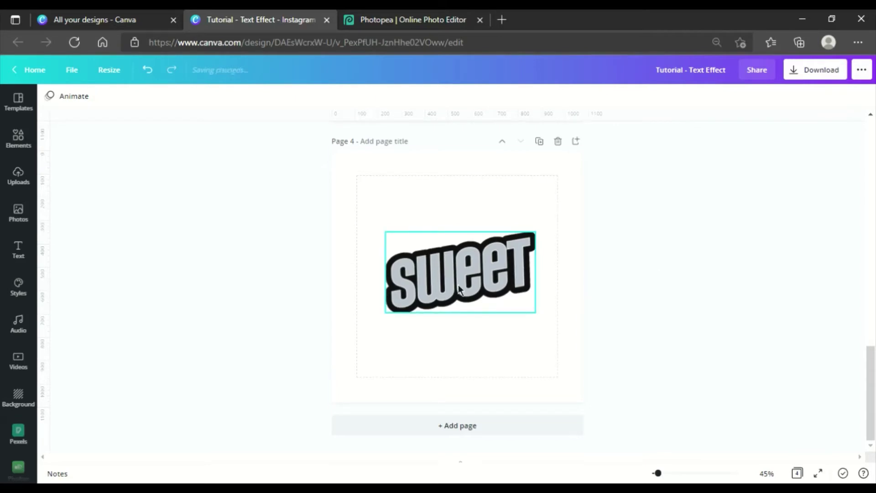
Enlarge the outlined SWEET image to about 842 × 455 and centre it within the page margins.
{"action": "left_click", "coordinate": [525, 294]}
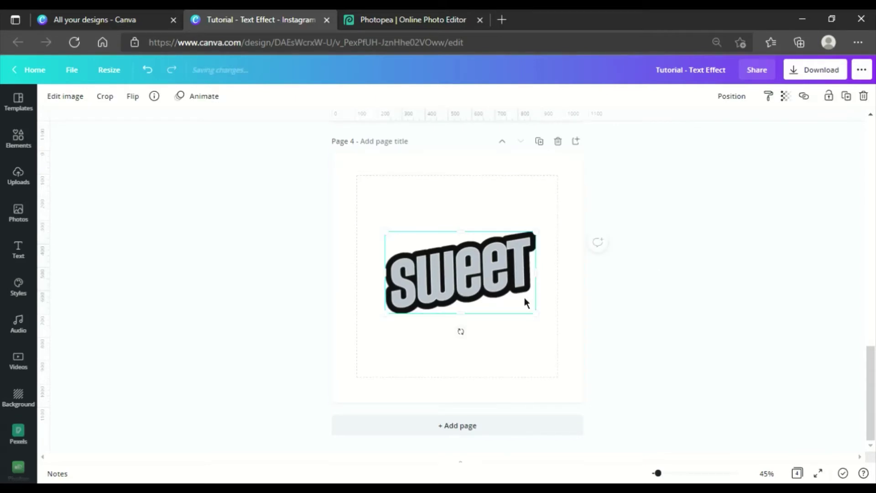
{"action": "left_click_drag", "start_coordinate": [541, 320], "coordinate": [582, 342]}
{"action": "left_click_drag", "start_coordinate": [519, 301], "coordinate": [504, 304]}
{"action": "left_click", "coordinate": [616, 258]}
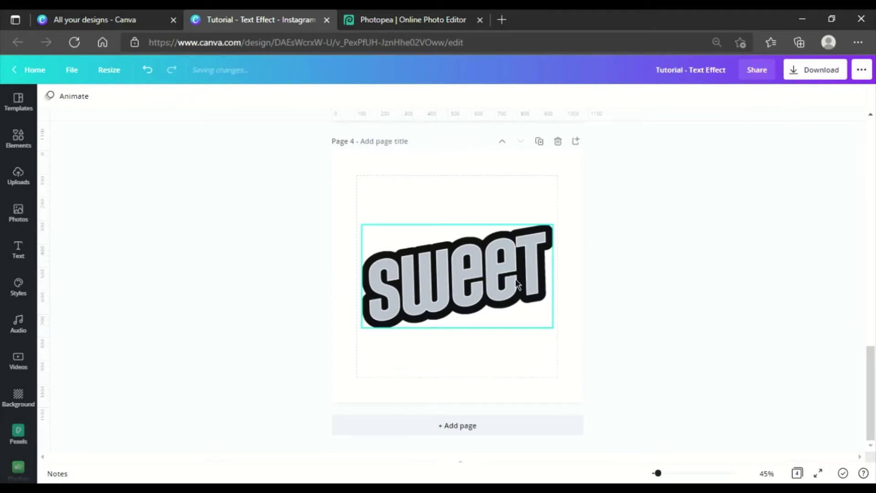
{"action": "left_click", "coordinate": [551, 235]}
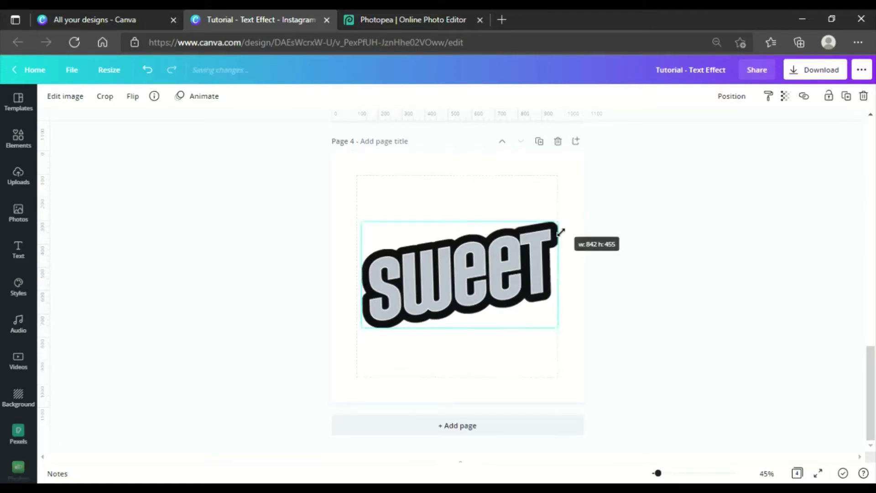
{"action": "left_click_drag", "start_coordinate": [503, 279], "coordinate": [504, 276]}
{"action": "left_click", "coordinate": [599, 272]}
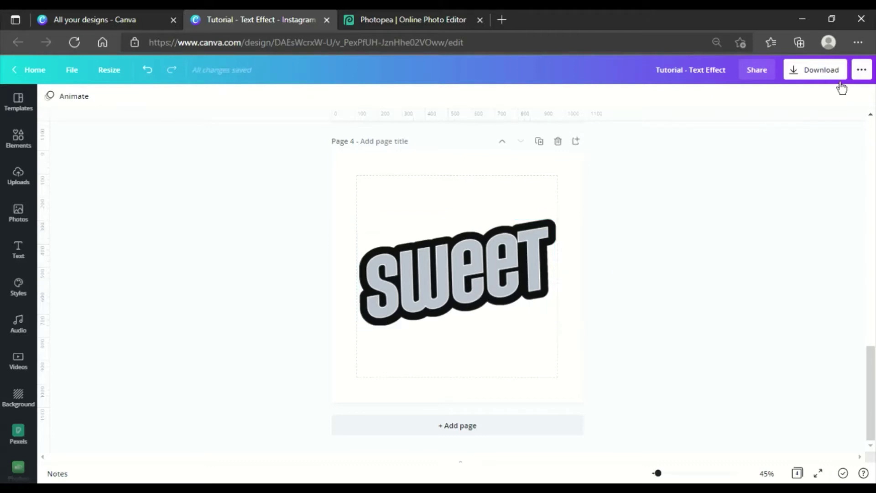
Download page 4 with the black-outlined SWEET image as a transparent-background PNG and return to the design.
{"action": "left_click", "coordinate": [820, 70]}
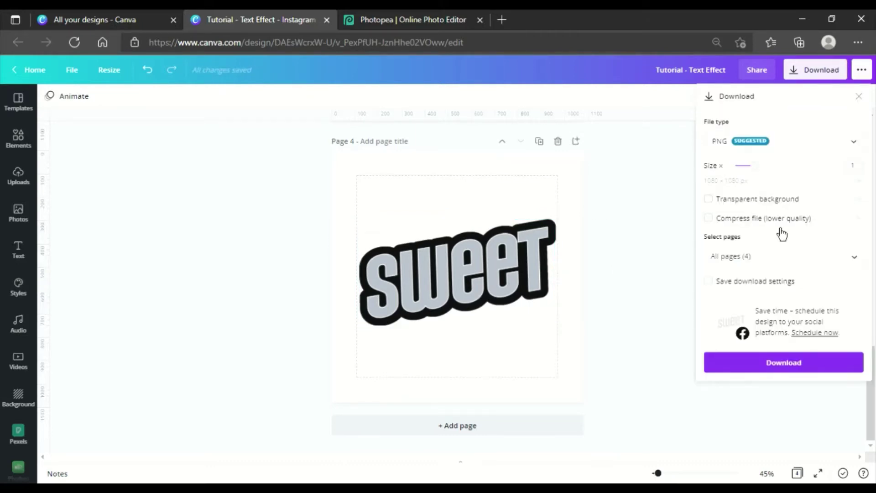
{"action": "left_click", "coordinate": [728, 210]}
{"action": "left_click", "coordinate": [861, 272]}
{"action": "scroll", "coordinate": [772, 383], "scroll_direction": "down", "scroll_amount": 1}
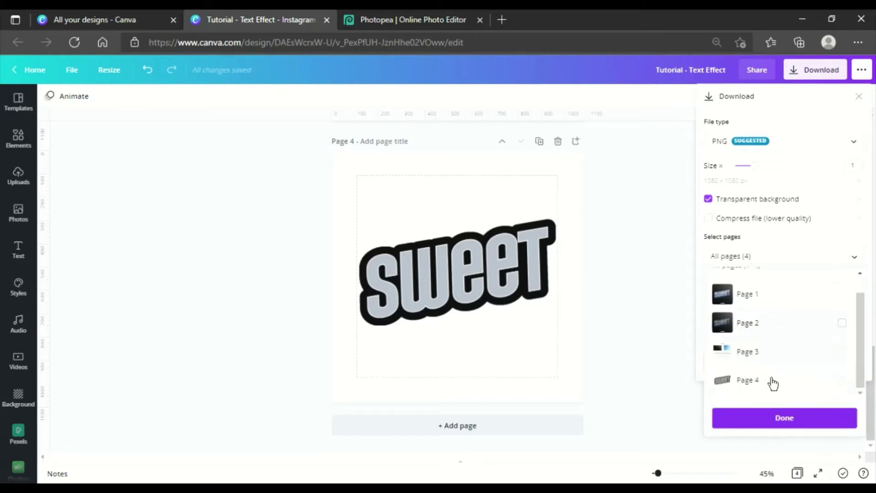
{"action": "left_click", "coordinate": [773, 384]}
{"action": "left_click", "coordinate": [772, 425]}
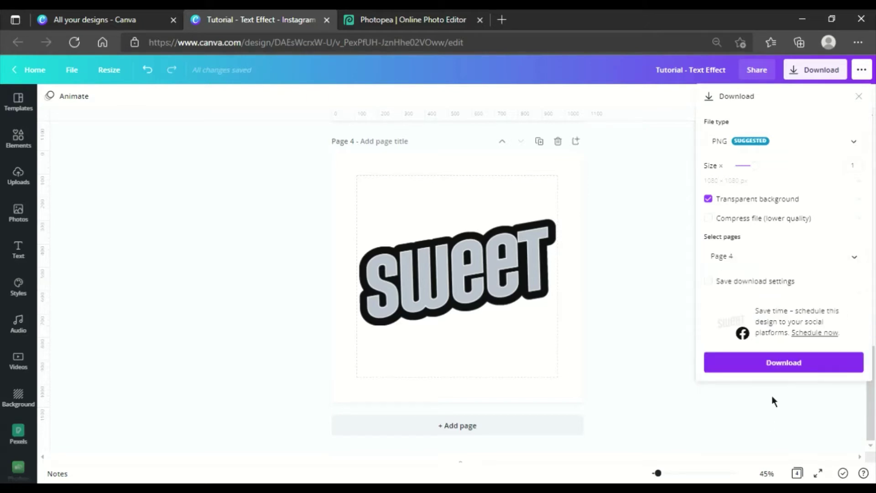
{"action": "left_click", "coordinate": [790, 362]}
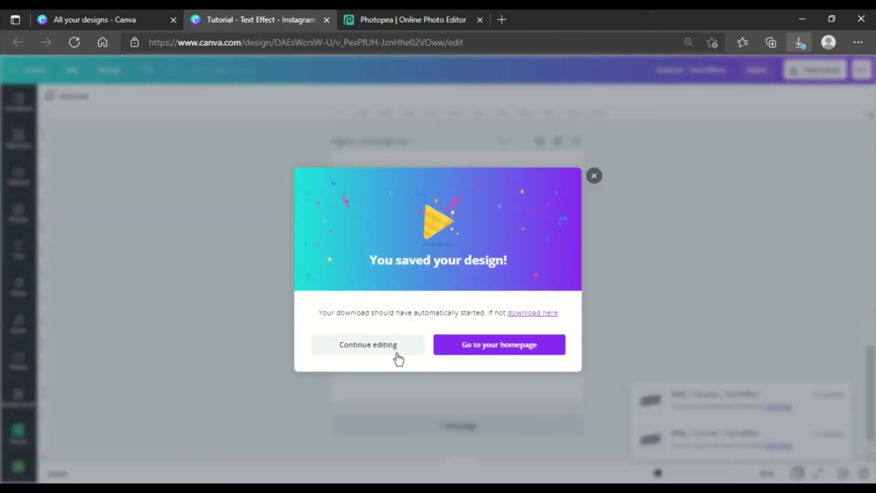
{"action": "left_click", "coordinate": [396, 355]}
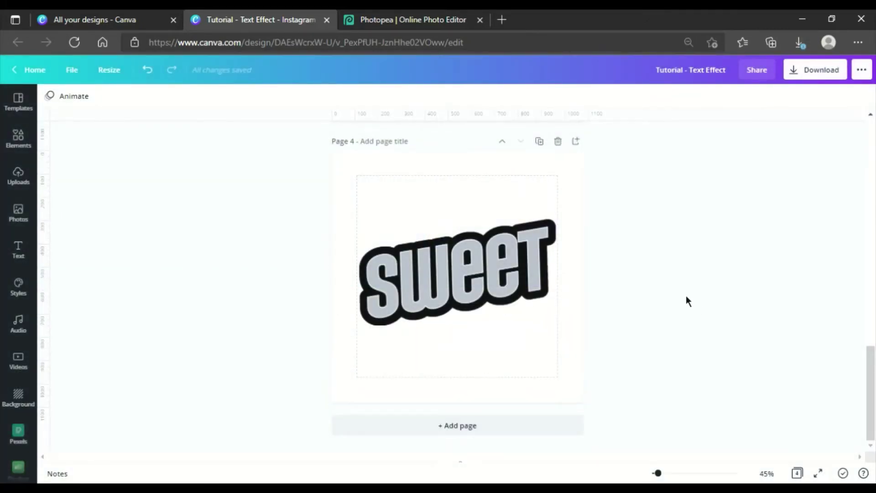
Upload the downloaded black-outlined SWEET PNG to the design's uploads.
{"action": "left_click", "coordinate": [26, 192]}
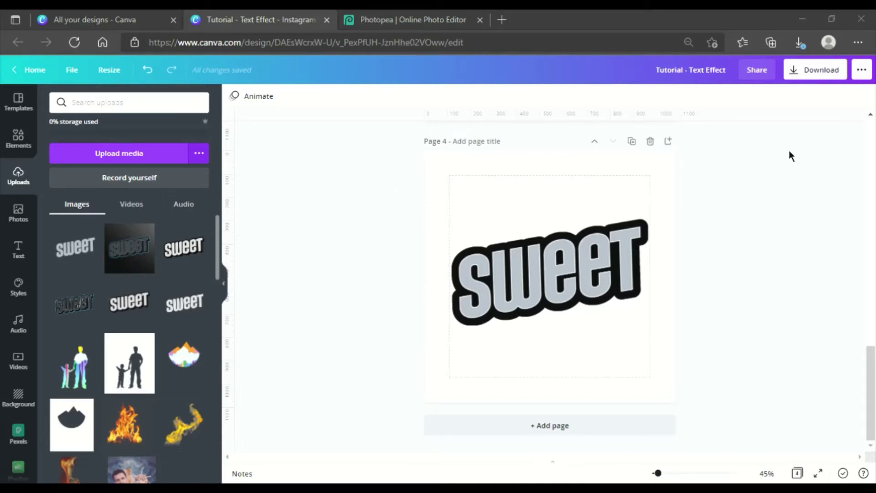
{"action": "left_click", "coordinate": [821, 71]}
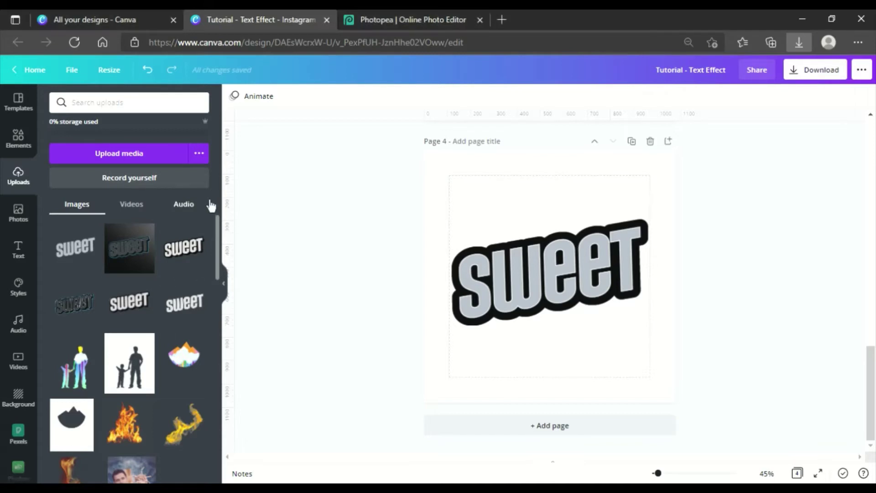
{"action": "left_click", "coordinate": [134, 153]}
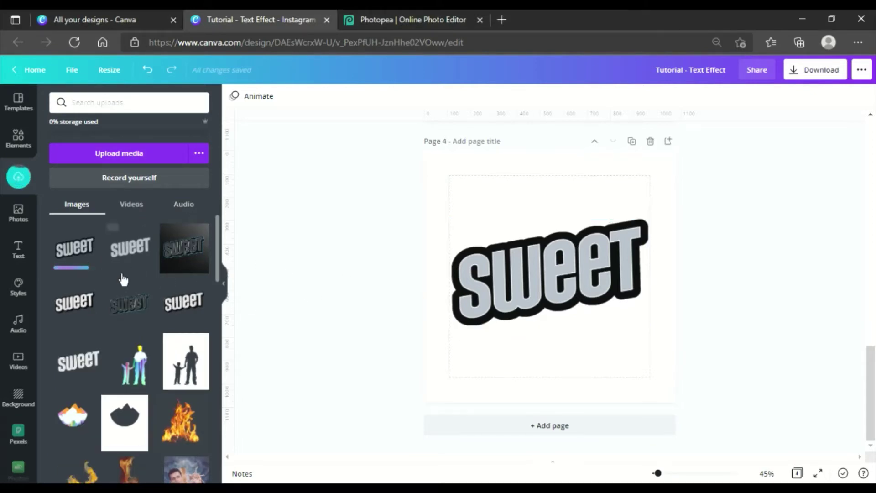
Place the uploaded black-outlined SWEET PNG on page 4, enlarge it to fill the page, and trim its blank lower edge slightly.
{"action": "left_click", "coordinate": [80, 262]}
{"action": "left_click", "coordinate": [228, 292]}
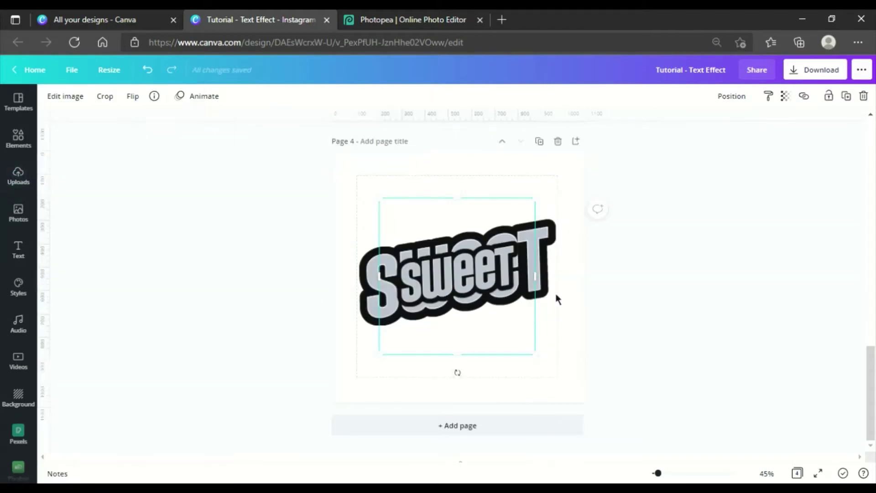
{"action": "left_click_drag", "start_coordinate": [475, 274], "coordinate": [405, 209]}
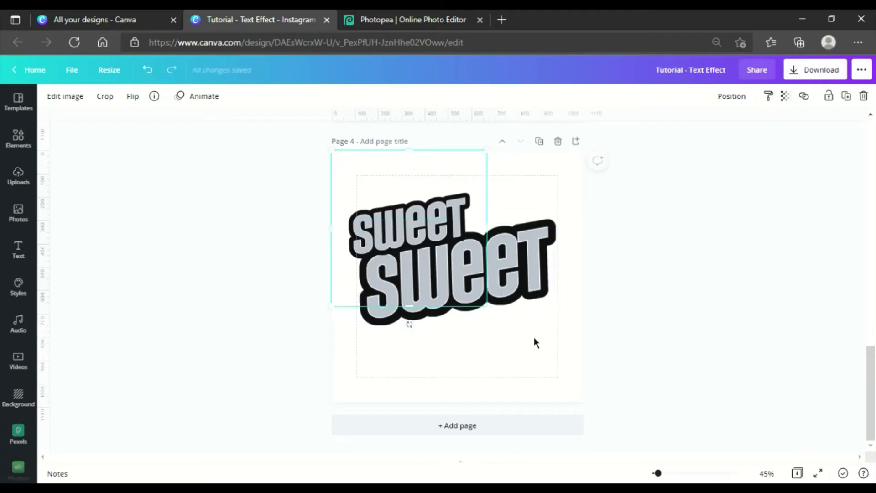
{"action": "left_click_drag", "start_coordinate": [497, 315], "coordinate": [583, 415]}
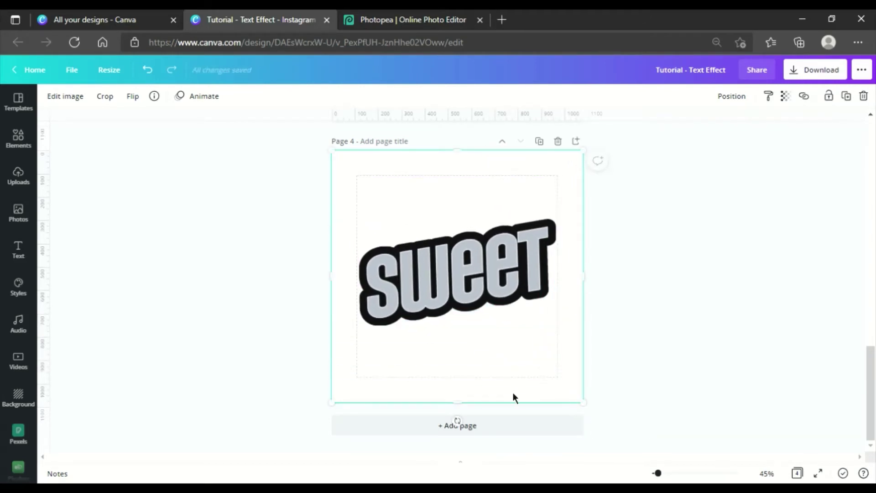
{"action": "mouse_move", "coordinate": [491, 284]}
{"action": "left_mouse_down"}
{"action": "mouse_move", "coordinate": [502, 307]}
{"action": "mouse_move", "coordinate": [494, 281]}
{"action": "left_mouse_up"}
Apply a bottom-right Drop shadow to the new SWEET image with offset 3, transparency 100 and blur 0.
{"action": "left_click", "coordinate": [64, 96]}
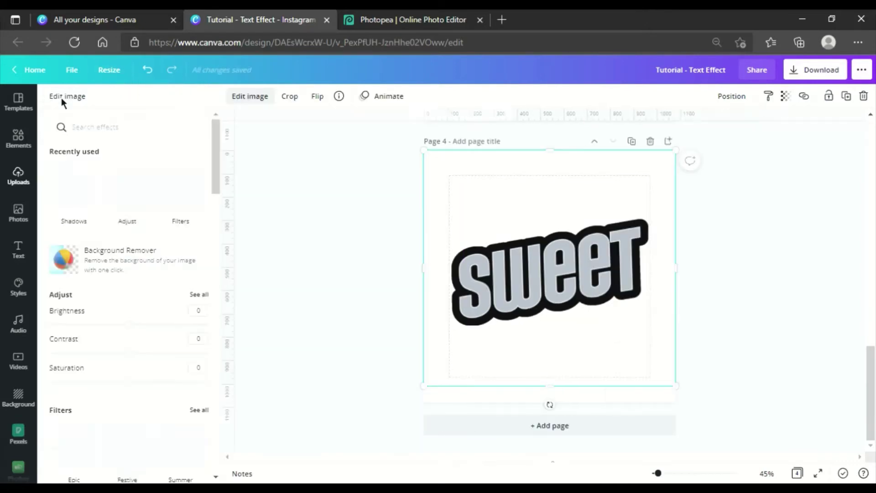
{"action": "left_click", "coordinate": [74, 187]}
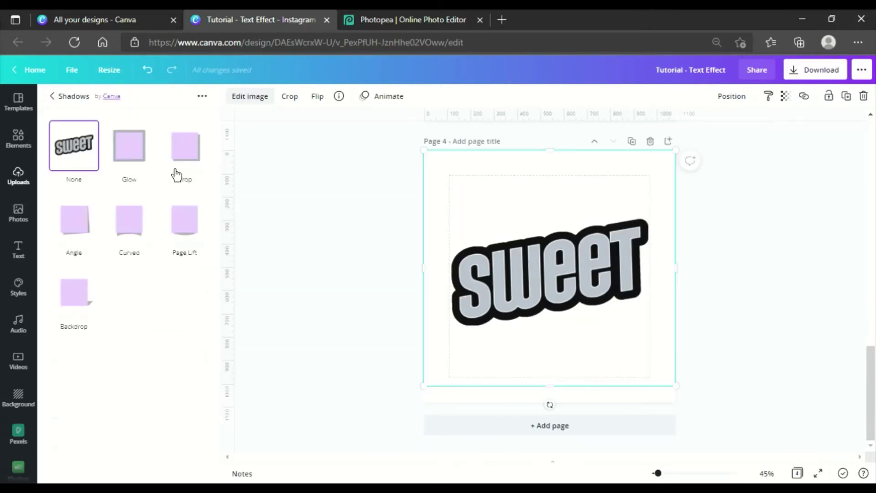
{"action": "left_click", "coordinate": [189, 157]}
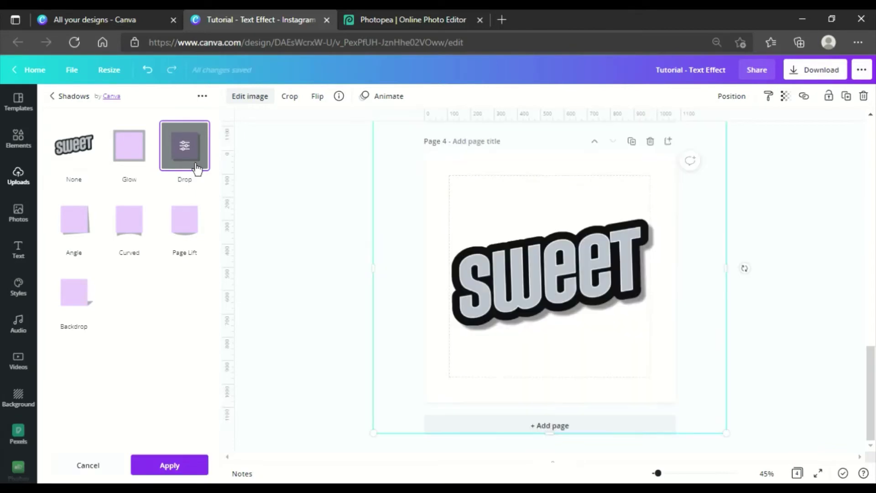
{"action": "left_click", "coordinate": [193, 162]}
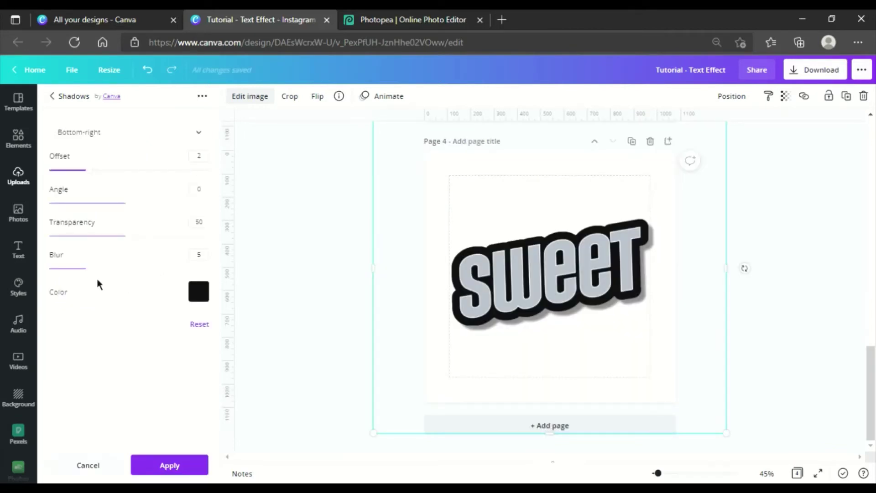
{"action": "left_click_drag", "start_coordinate": [86, 268], "coordinate": [49, 269]}
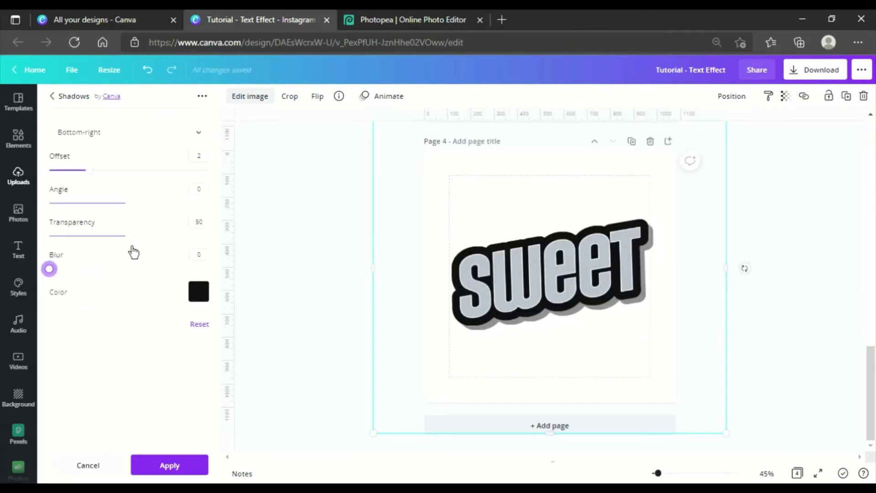
{"action": "left_click_drag", "start_coordinate": [126, 236], "coordinate": [216, 248]}
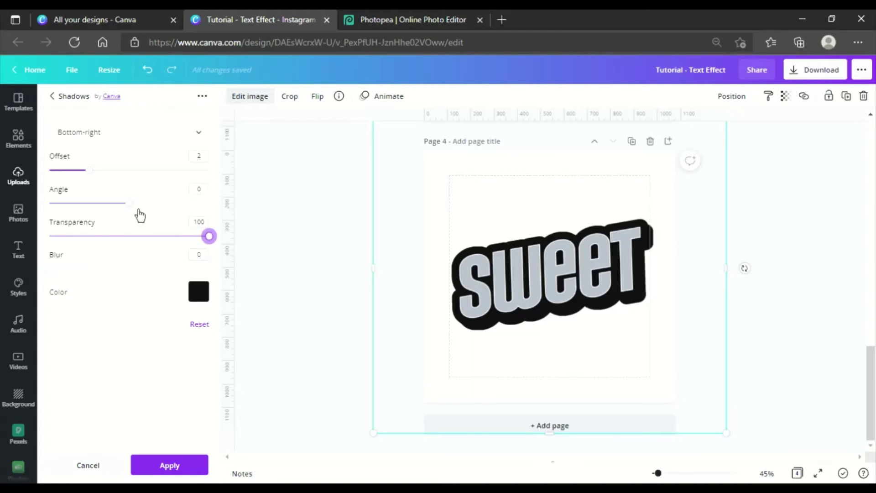
{"action": "left_click_drag", "start_coordinate": [129, 203], "coordinate": [143, 218]}
{"action": "left_click_drag", "start_coordinate": [88, 170], "coordinate": [109, 170]}
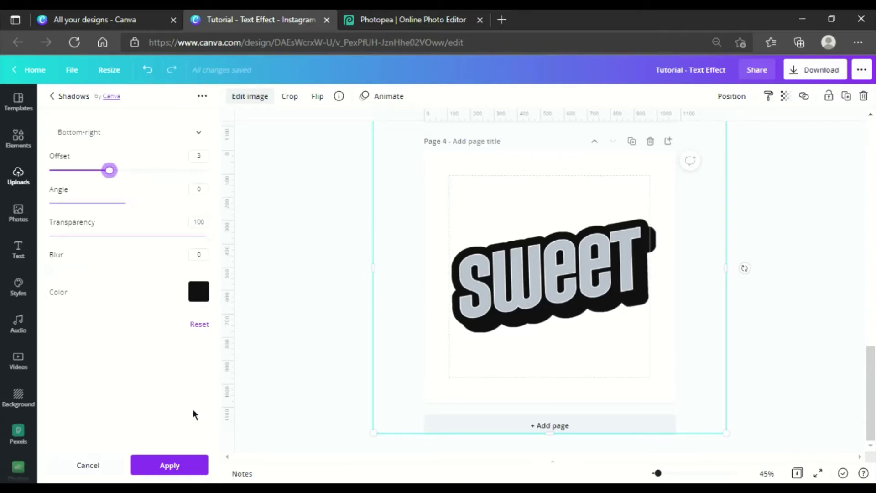
{"action": "left_click", "coordinate": [192, 477]}
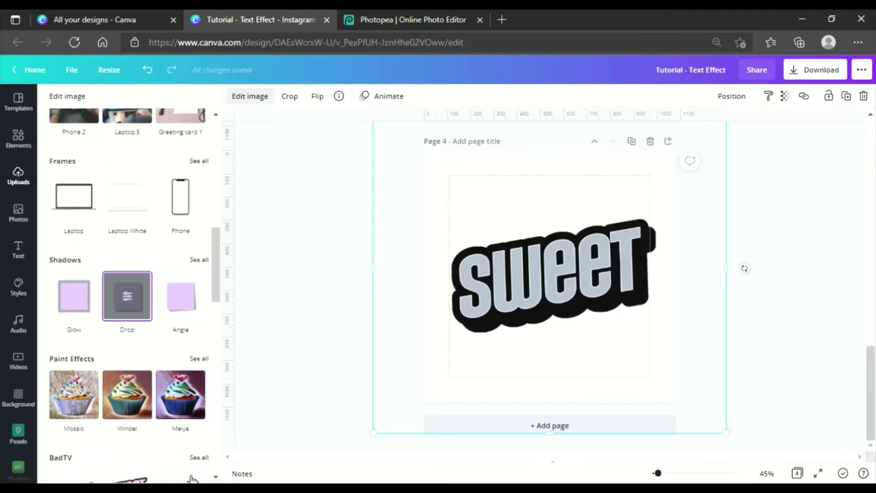
{"action": "left_click", "coordinate": [760, 233]}
Send the drop-shadowed SWEET image backward and shift the other SWEET copy slightly so the two overlap closely.
{"action": "mouse_move", "coordinate": [510, 261]}
{"action": "left_mouse_down"}
{"action": "mouse_move", "coordinate": [514, 302]}
{"action": "mouse_move", "coordinate": [505, 281]}
{"action": "mouse_move", "coordinate": [511, 259]}
{"action": "left_mouse_up"}
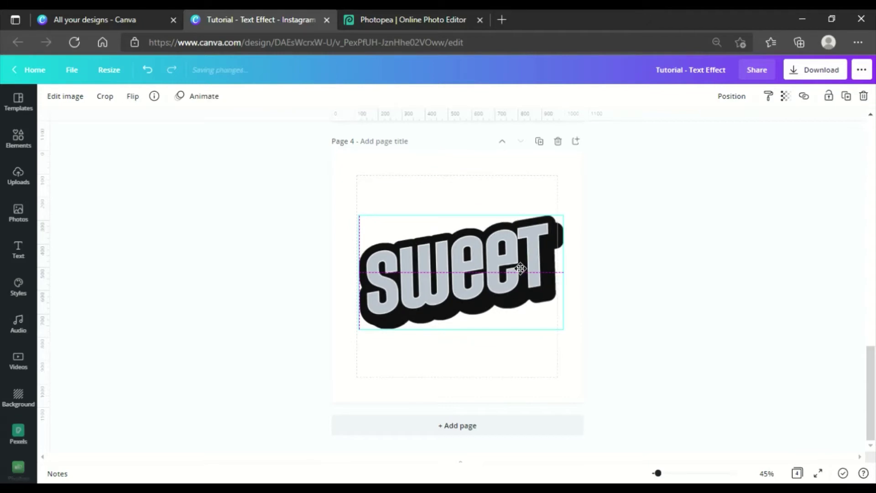
{"action": "left_click", "coordinate": [741, 97]}
{"action": "left_click", "coordinate": [725, 133]}
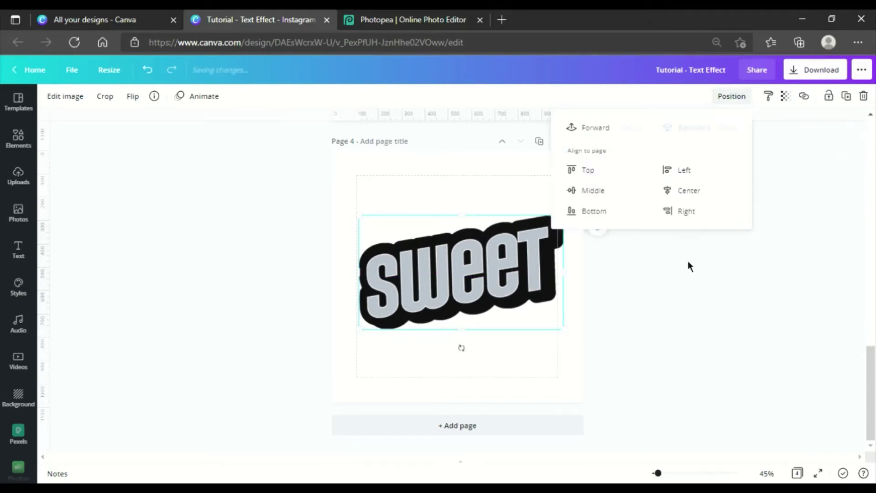
{"action": "left_click_drag", "start_coordinate": [527, 264], "coordinate": [533, 268]}
{"action": "left_click", "coordinate": [634, 266]}
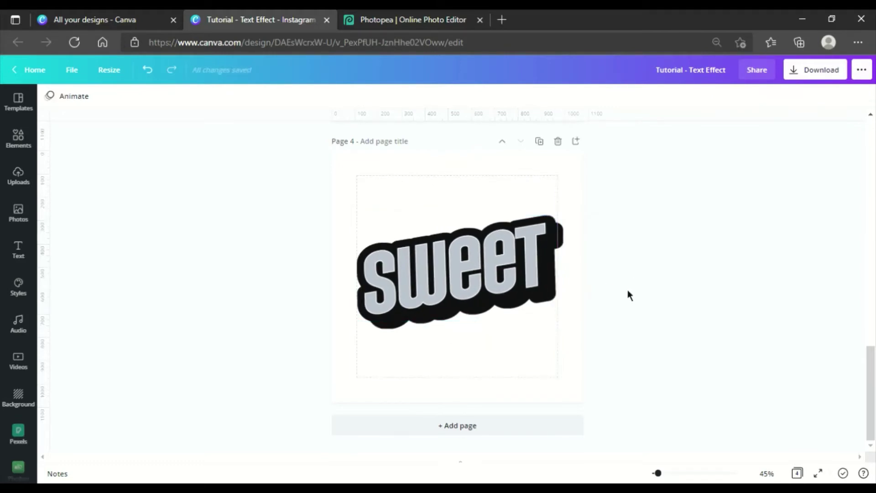
Select both overlapping SWEET images together and centre them on page 4.
{"action": "left_click_drag", "start_coordinate": [621, 296], "coordinate": [543, 276]}
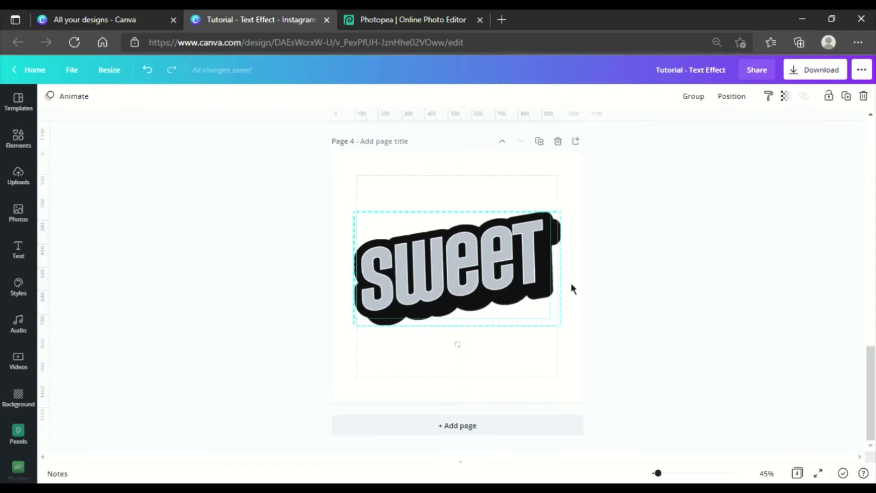
{"action": "left_click", "coordinate": [652, 287]}
{"action": "left_click_drag", "start_coordinate": [649, 288], "coordinate": [458, 218]}
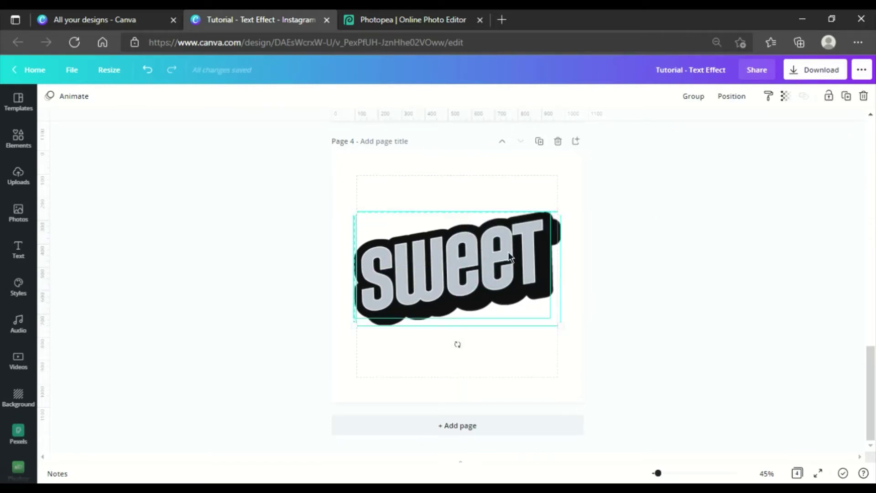
{"action": "left_click_drag", "start_coordinate": [517, 265], "coordinate": [517, 263]}
{"action": "left_click", "coordinate": [653, 254]}
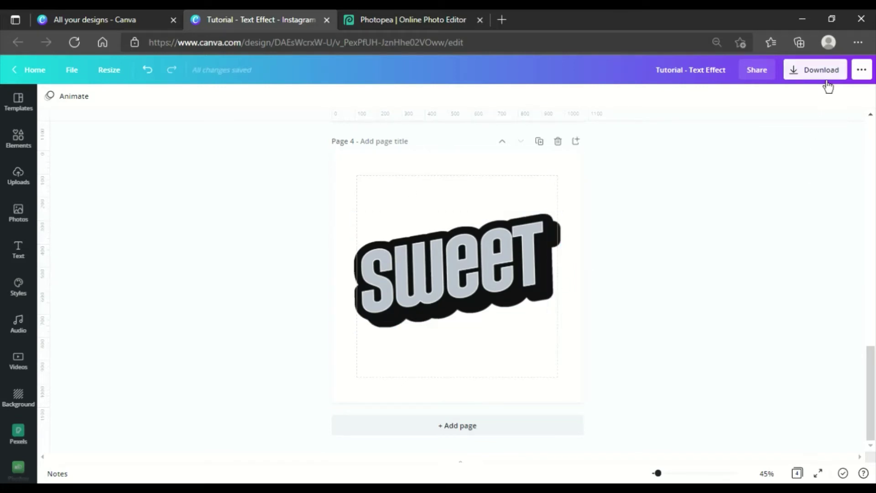
Download only page 4 as a PNG with a transparent background and return to editing the design.
{"action": "left_click", "coordinate": [816, 71]}
{"action": "left_click", "coordinate": [752, 200]}
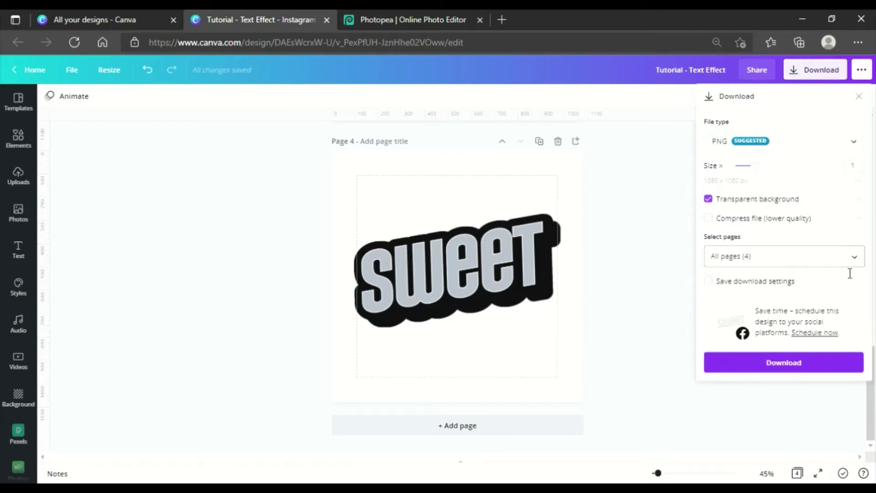
{"action": "left_click", "coordinate": [854, 258]}
{"action": "left_click", "coordinate": [841, 380]}
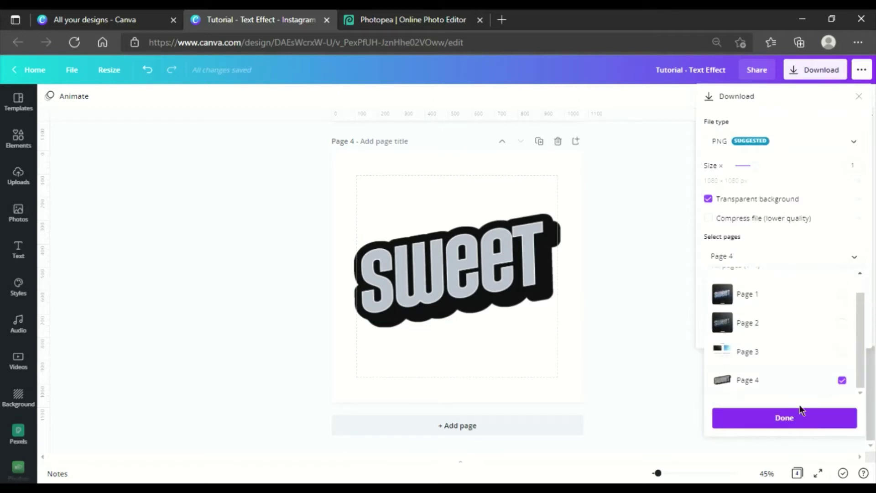
{"action": "left_click", "coordinate": [796, 417]}
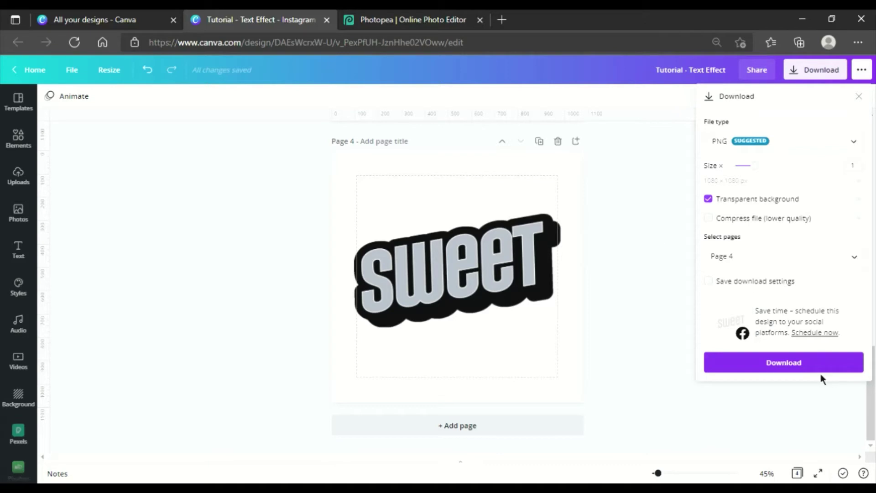
{"action": "left_click", "coordinate": [786, 373]}
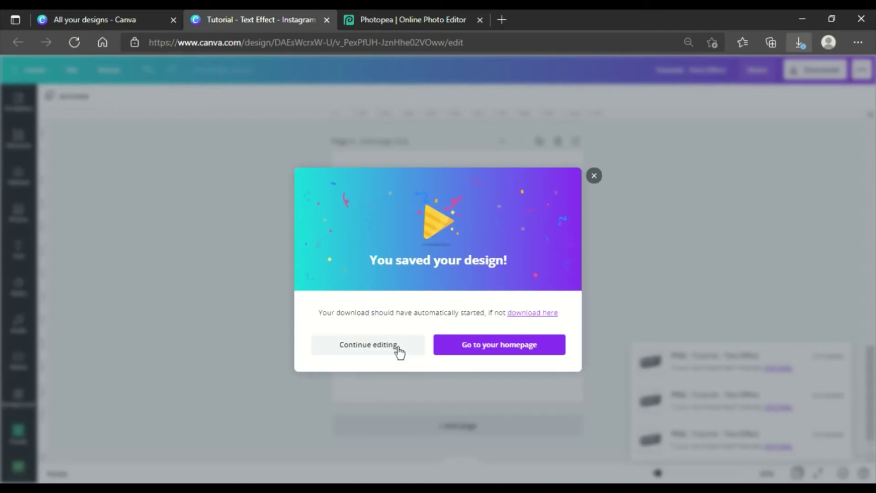
{"action": "left_click", "coordinate": [397, 347]}
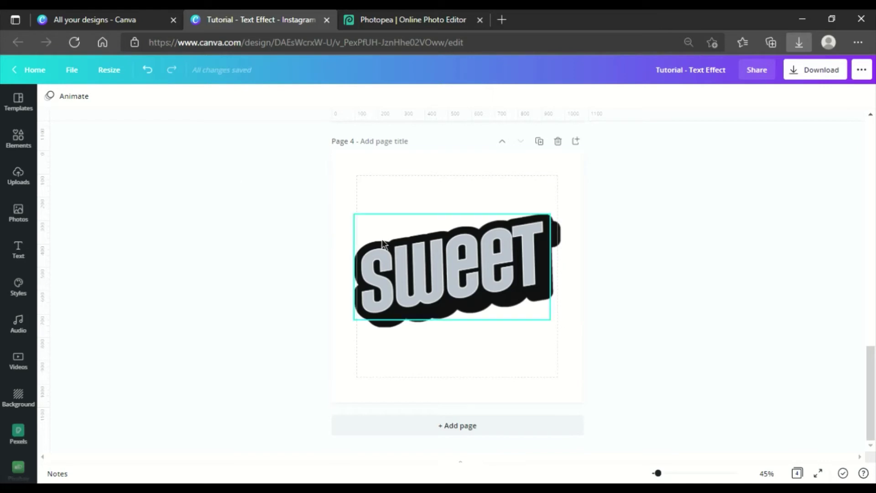
Add a blank page 5 and upload the downloaded drop-shadowed SWEET PNG.
{"action": "left_click", "coordinate": [471, 431]}
{"action": "left_click", "coordinate": [26, 186]}
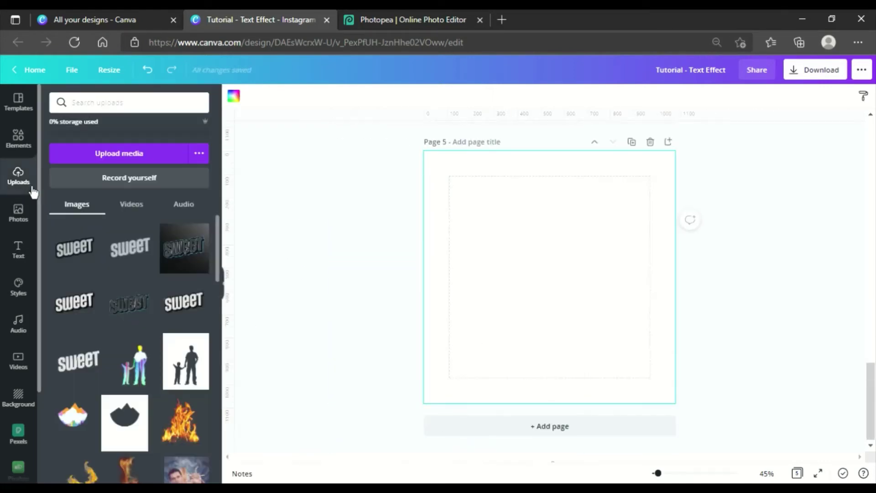
{"action": "left_click", "coordinate": [127, 154]}
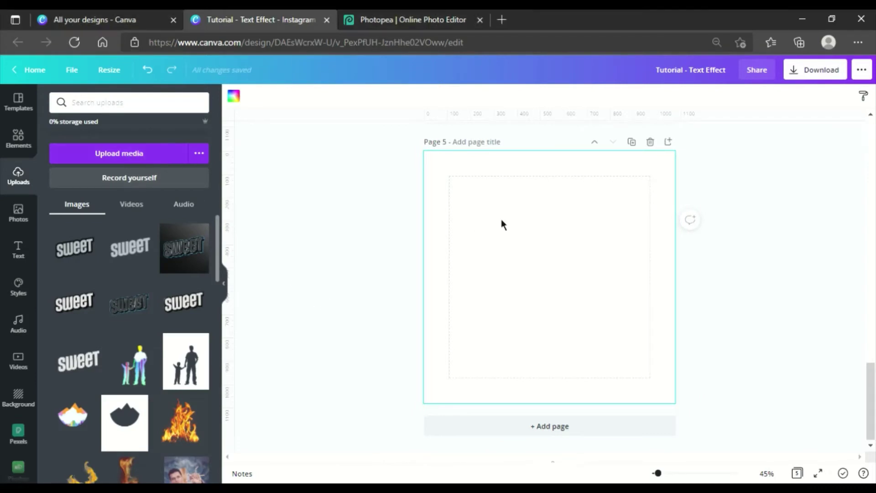
Place the newly uploaded SWEET PNG on page 5, enlarge it to fill the page, and trim its blank lower edge.
{"action": "left_click", "coordinate": [86, 262]}
{"action": "left_click_drag", "start_coordinate": [529, 296], "coordinate": [491, 256]}
{"action": "left_click_drag", "start_coordinate": [596, 324], "coordinate": [680, 406]}
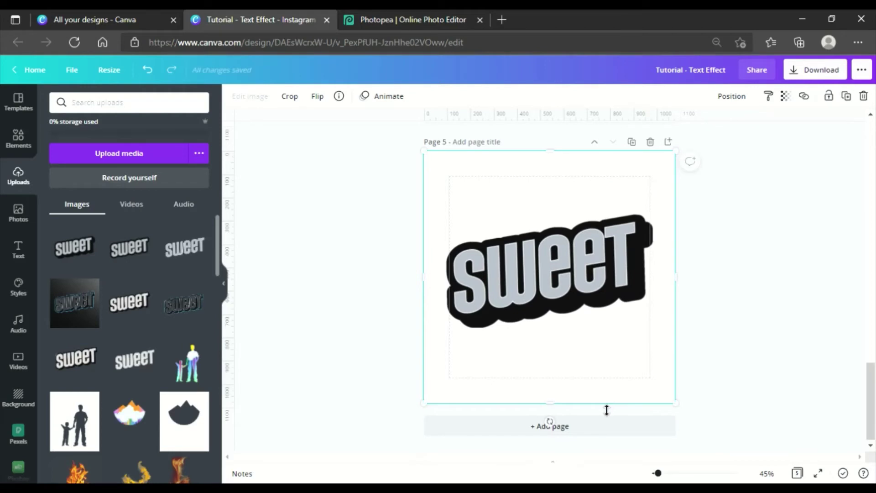
{"action": "left_click_drag", "start_coordinate": [611, 387], "coordinate": [610, 386]}
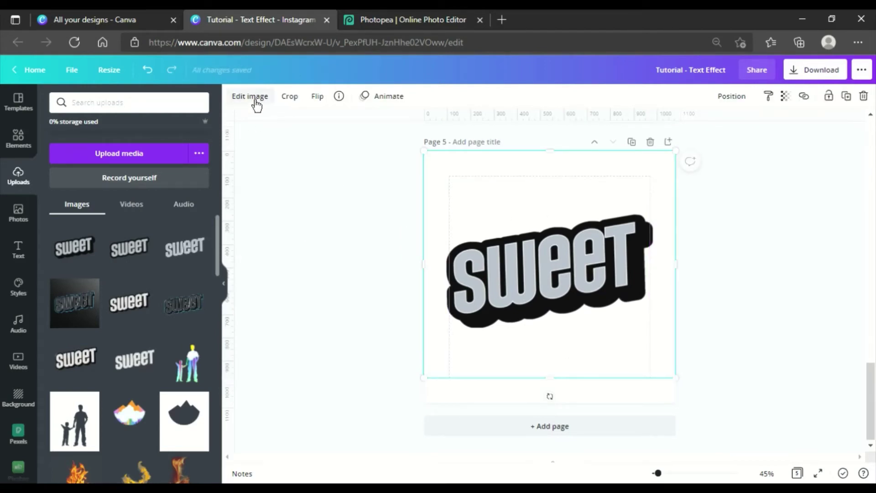
Add a Glow shadow to the page 5 SWEET image and colour it with the periwinkle blue default swatch.
{"action": "left_click", "coordinate": [257, 105]}
{"action": "left_click", "coordinate": [81, 179]}
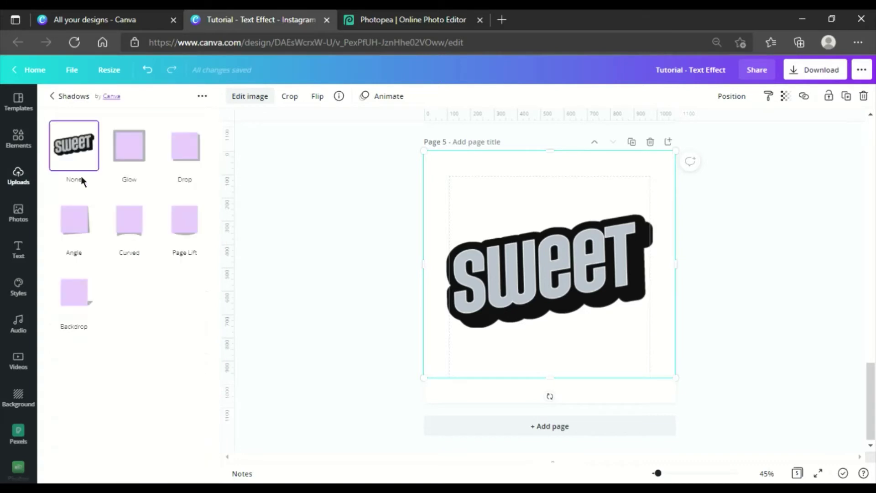
{"action": "left_click", "coordinate": [147, 154]}
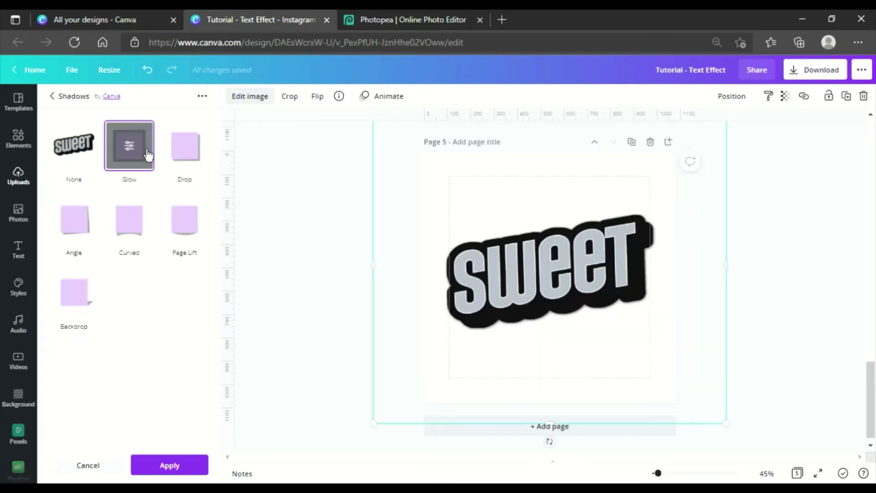
{"action": "left_click", "coordinate": [142, 155]}
{"action": "left_click", "coordinate": [199, 230]}
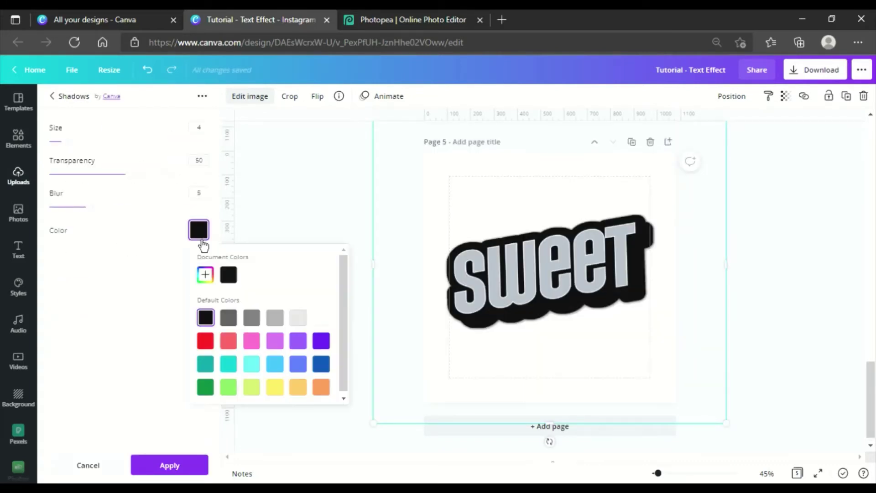
{"action": "left_click", "coordinate": [298, 363]}
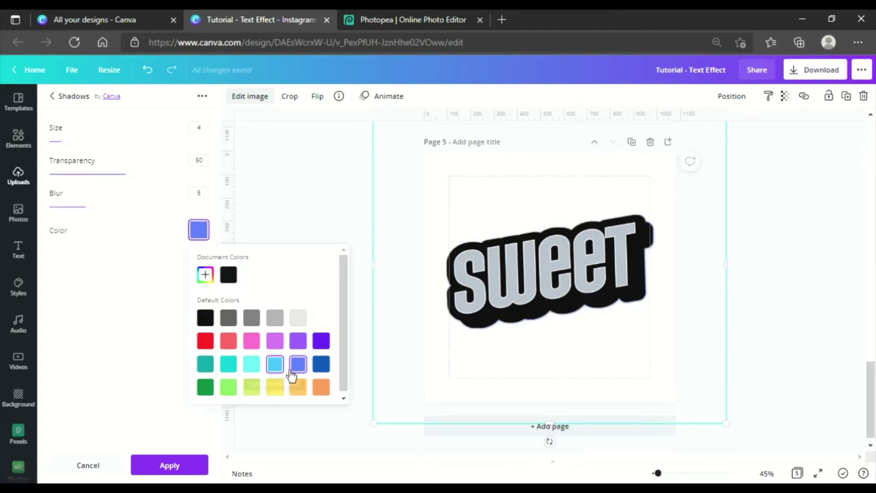
{"action": "left_click", "coordinate": [281, 364]}
{"action": "left_click", "coordinate": [298, 364]}
Set the blue glow to blur 0, transparency 100 and size 9, and apply it to the image.
{"action": "left_click_drag", "start_coordinate": [86, 206], "coordinate": [59, 196]}
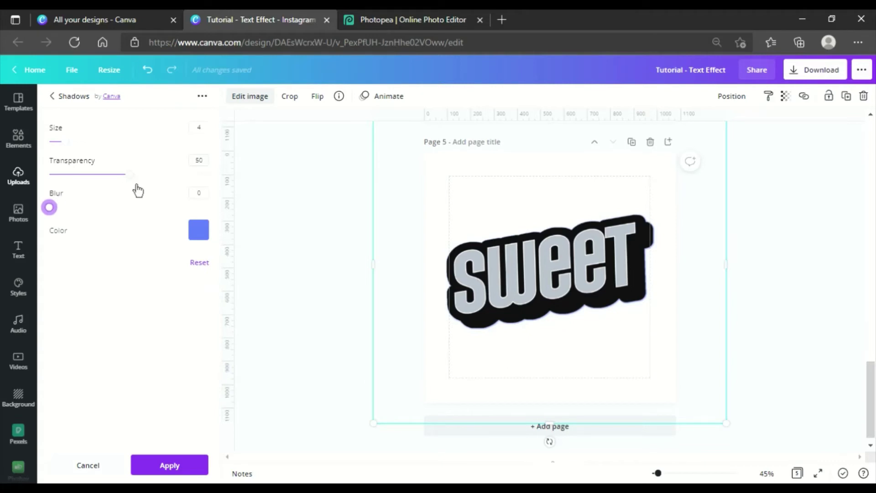
{"action": "left_click_drag", "start_coordinate": [137, 185], "coordinate": [222, 199]}
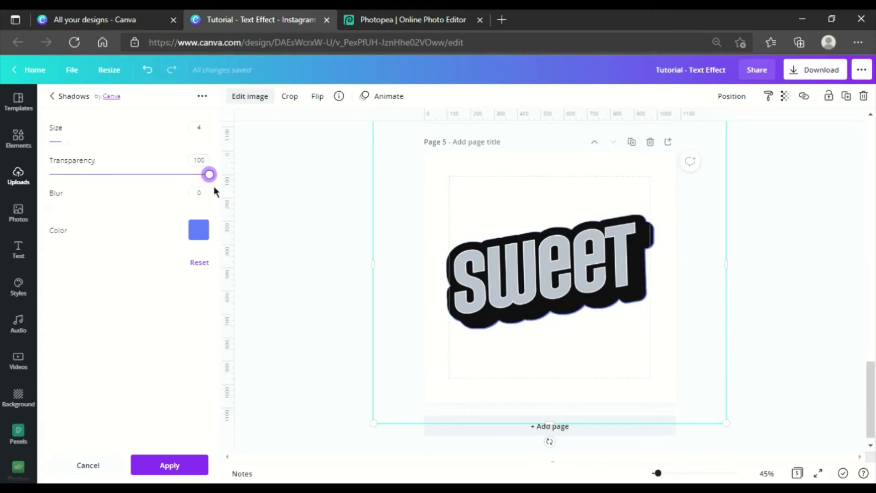
{"action": "left_click_drag", "start_coordinate": [66, 145], "coordinate": [94, 157]}
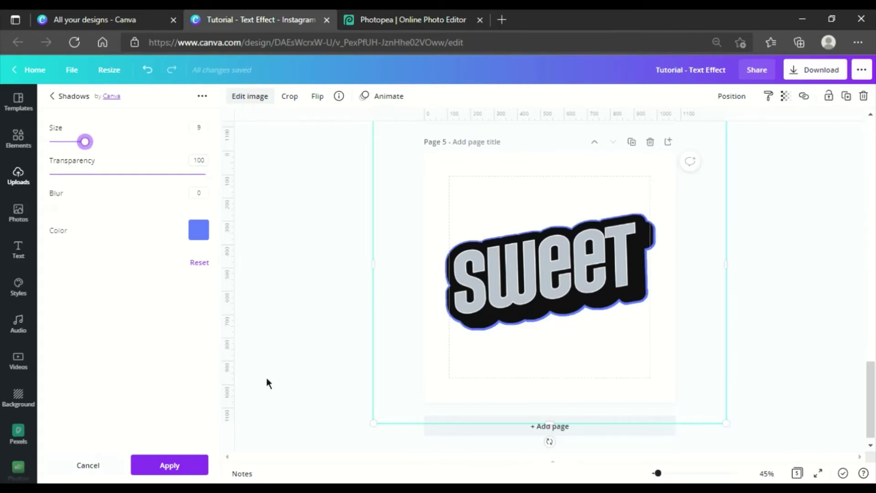
{"action": "left_click", "coordinate": [176, 465]}
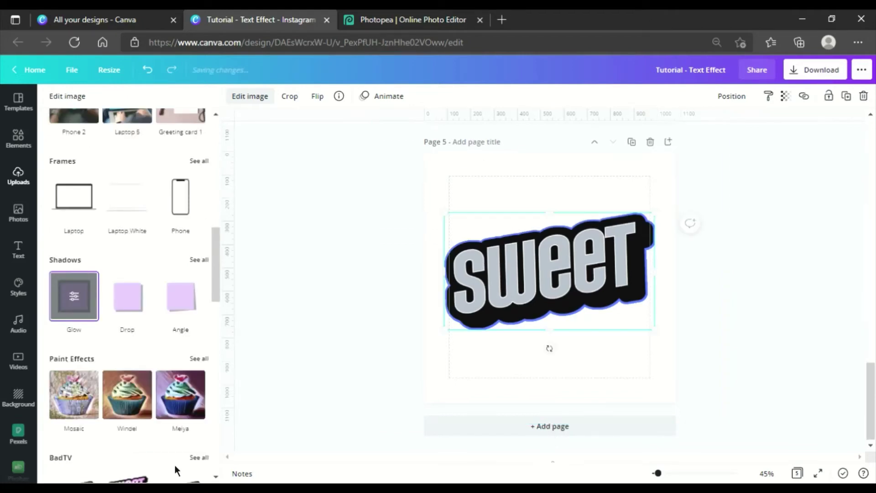
{"action": "left_click", "coordinate": [733, 269]}
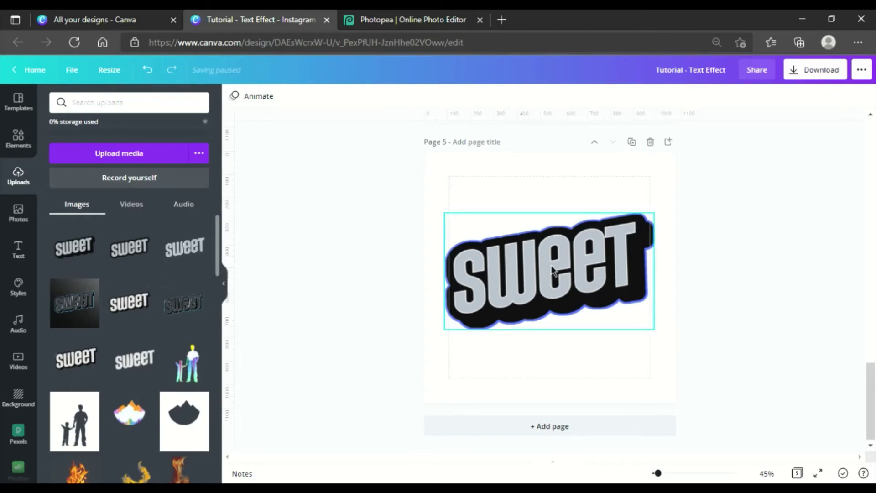
Nudge the SWEET image into the middle of page 5 and paste a copy of page 3's black textured photo there.
{"action": "mouse_move", "coordinate": [552, 270]}
{"action": "left_mouse_down"}
{"action": "mouse_move", "coordinate": [561, 277]}
{"action": "mouse_move", "coordinate": [554, 283]}
{"action": "left_mouse_up"}
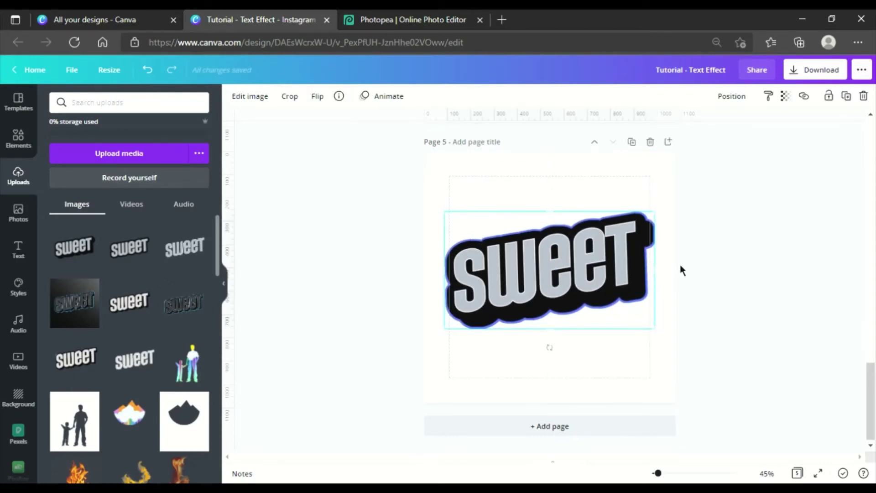
{"action": "left_click", "coordinate": [684, 267]}
{"action": "scroll", "coordinate": [599, 222], "scroll_direction": "up", "scroll_amount": 9}
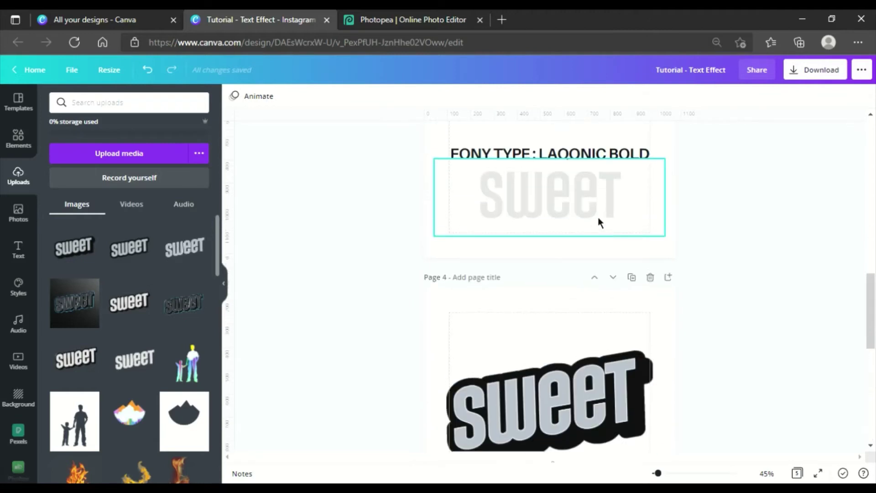
{"action": "scroll", "coordinate": [595, 242], "scroll_direction": "up", "scroll_amount": 8}
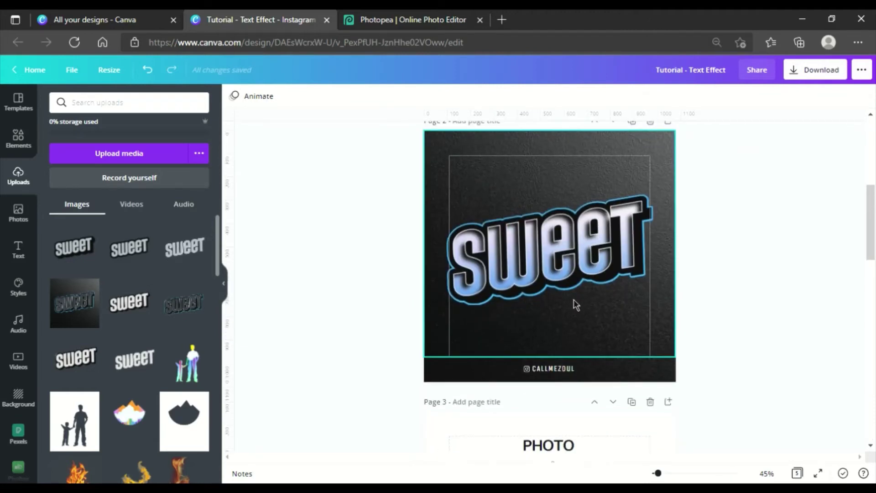
{"action": "scroll", "coordinate": [576, 305], "scroll_direction": "down", "scroll_amount": 5}
{"action": "left_click", "coordinate": [489, 246]}
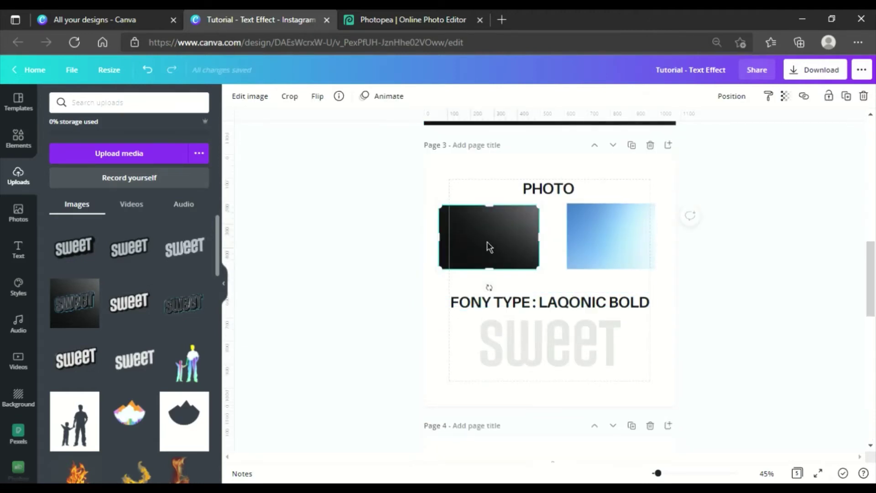
{"action": "scroll", "coordinate": [489, 247], "scroll_direction": "down", "scroll_amount": 10}
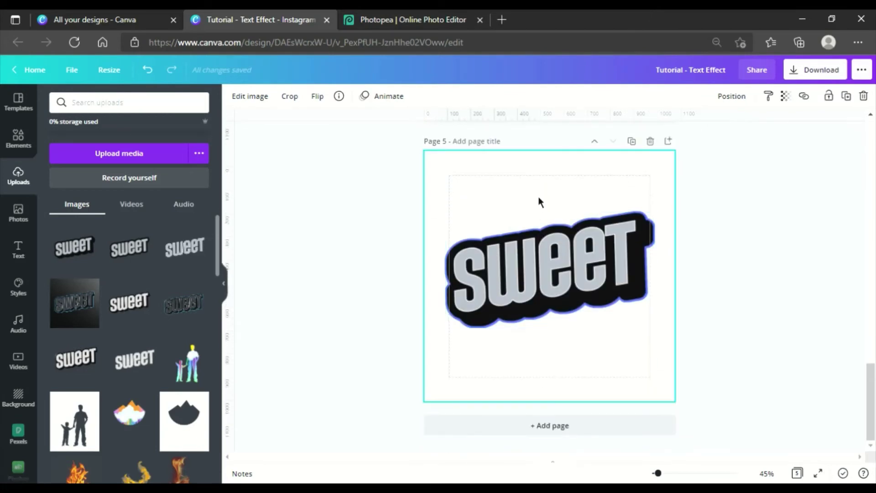
{"action": "left_click", "coordinate": [537, 197]}
{"action": "key", "text": "ctrl+v"}
Enlarge the black textured photo to cover page 5 and send it behind the SWEET image.
{"action": "left_click_drag", "start_coordinate": [509, 243], "coordinate": [797, 473]}
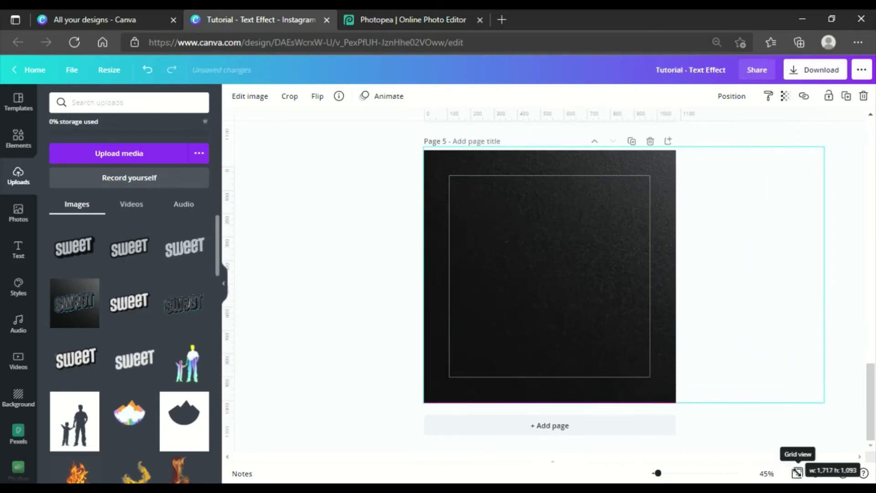
{"action": "left_click_drag", "start_coordinate": [651, 327], "coordinate": [511, 328]}
{"action": "left_click", "coordinate": [729, 97]}
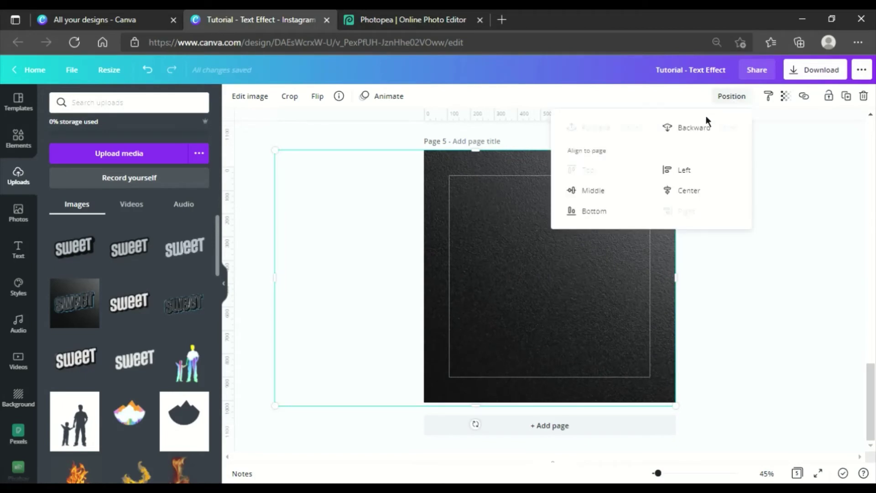
{"action": "left_click", "coordinate": [702, 126]}
Shrink the page 5 SWEET image slightly to about 883 × 491 and re-centre it over the dark background.
{"action": "left_click", "coordinate": [578, 286]}
{"action": "left_click", "coordinate": [578, 285]}
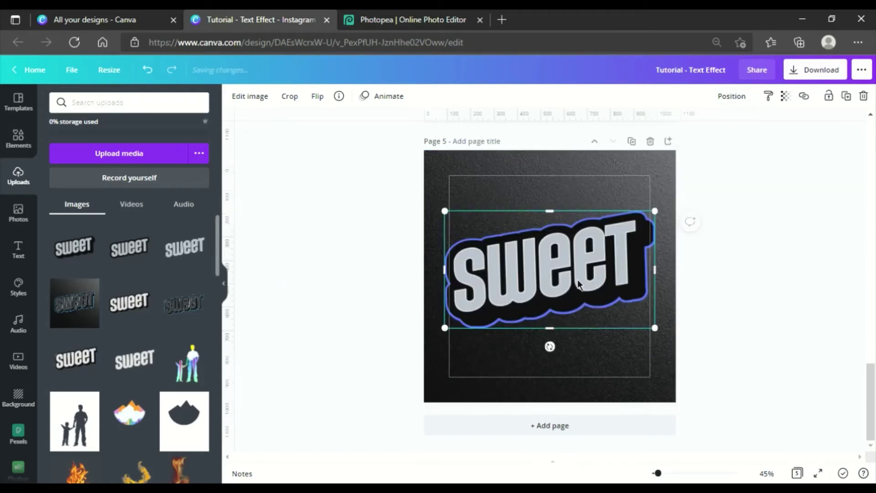
{"action": "left_click_drag", "start_coordinate": [452, 335], "coordinate": [455, 334]}
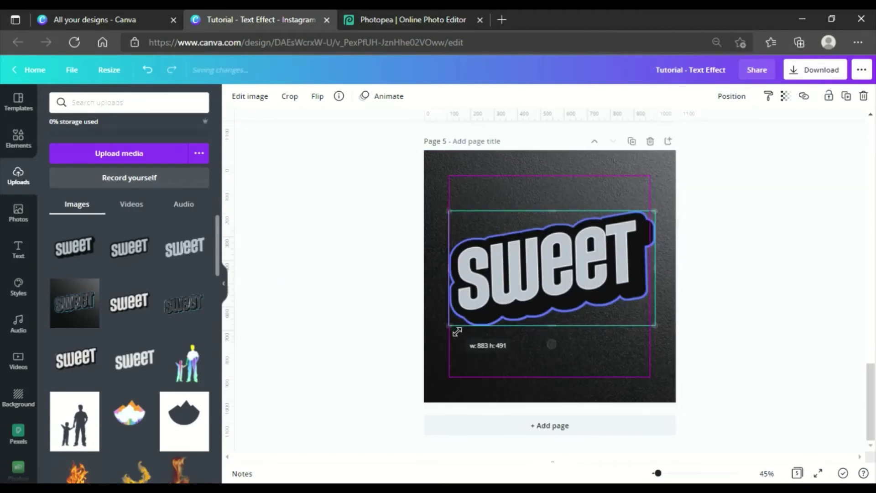
{"action": "left_click_drag", "start_coordinate": [565, 251], "coordinate": [569, 254]}
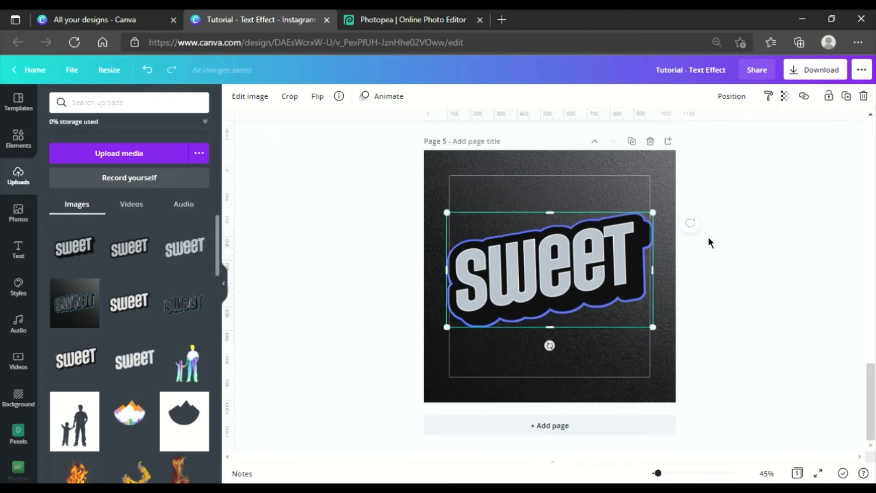
{"action": "left_click", "coordinate": [727, 287]}
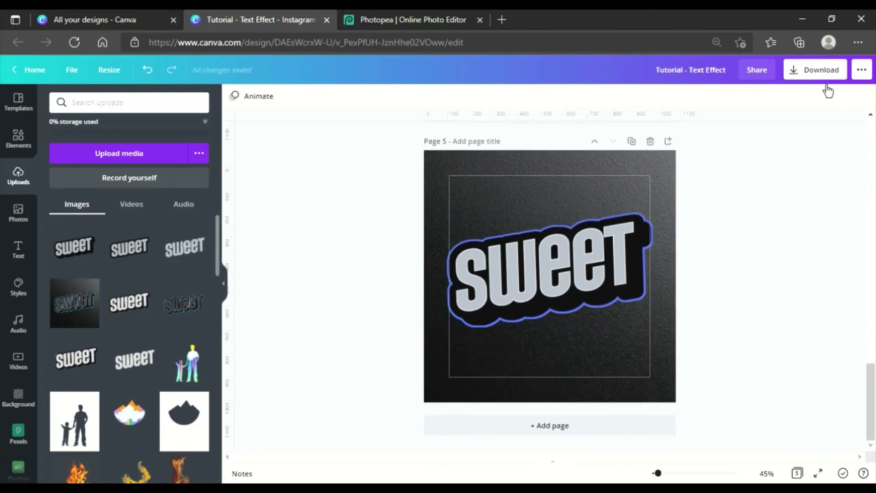
Download only page 5 as a PNG and return to editing the design.
{"action": "left_click", "coordinate": [821, 72]}
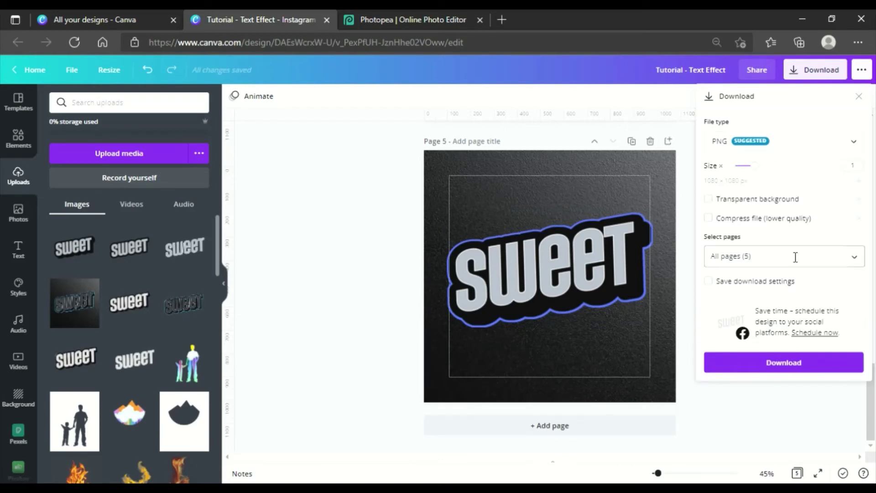
{"action": "left_click", "coordinate": [855, 260]}
{"action": "scroll", "coordinate": [822, 301], "scroll_direction": "down", "scroll_amount": 2}
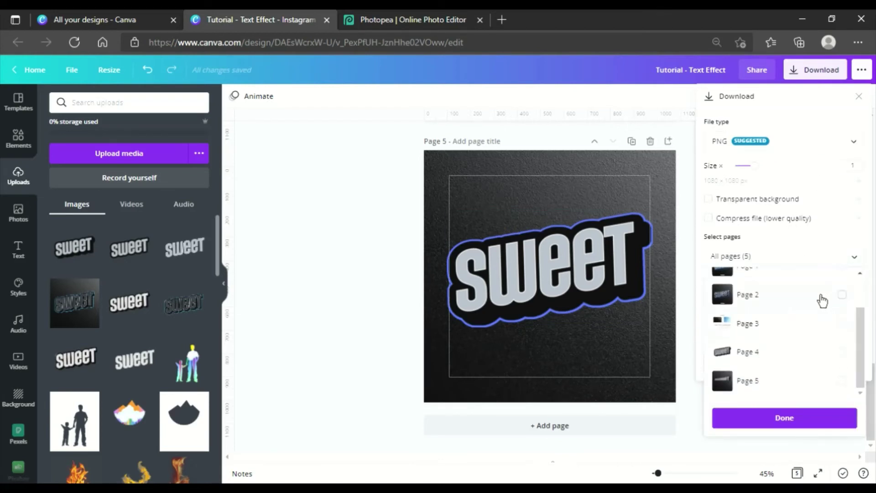
{"action": "left_click", "coordinate": [811, 381]}
{"action": "left_click", "coordinate": [808, 427]}
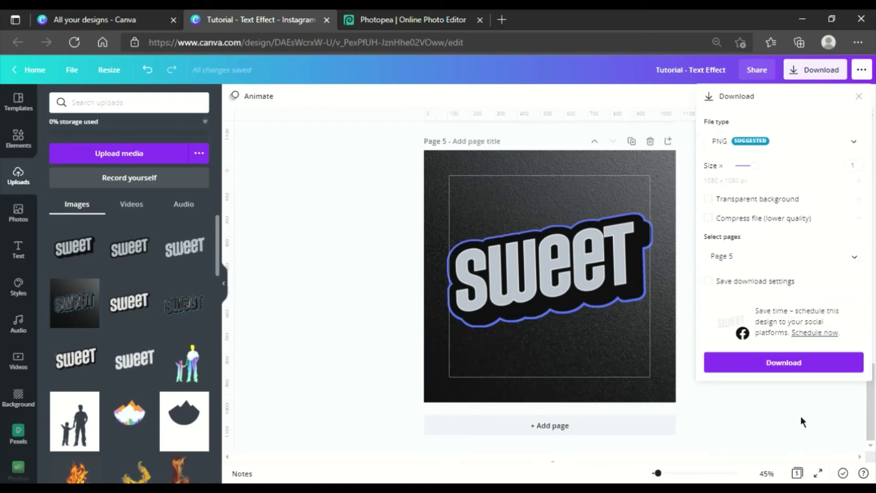
{"action": "left_click", "coordinate": [809, 382]}
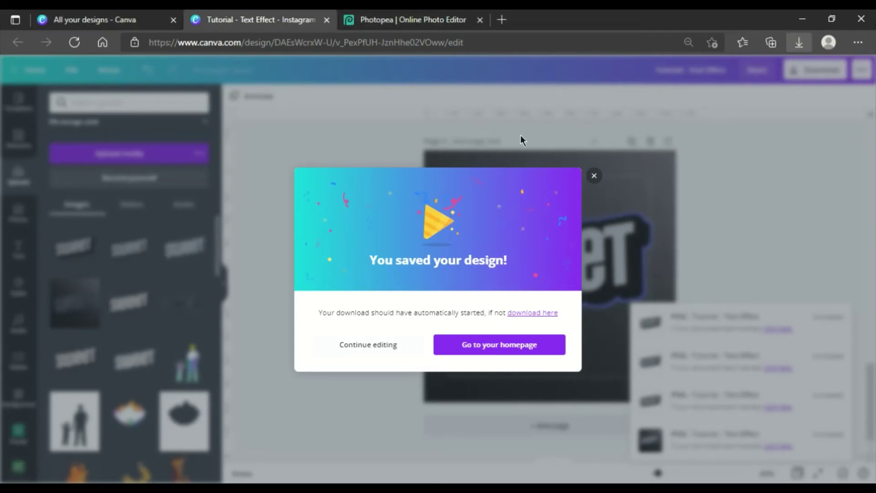
{"action": "left_click", "coordinate": [351, 351]}
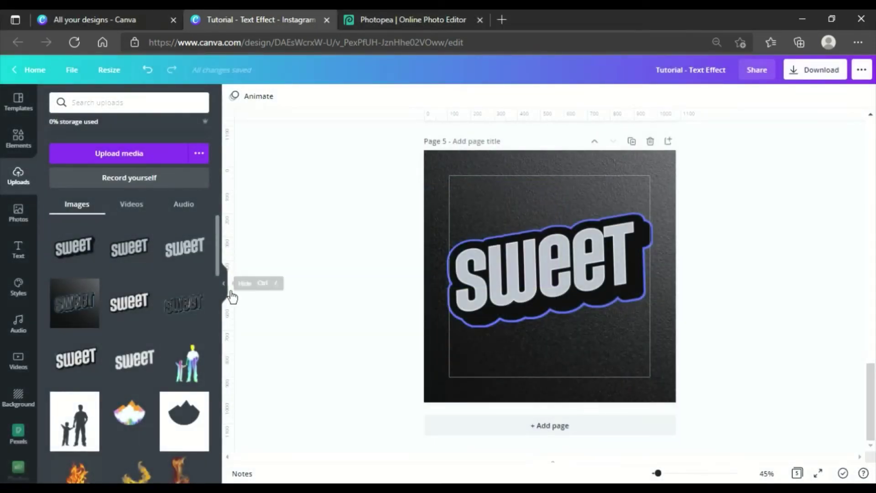
Switch to Photopea and open the downloaded page 5 image, t4, from the computer.
{"action": "left_click", "coordinate": [230, 297]}
{"action": "left_click", "coordinate": [377, 23]}
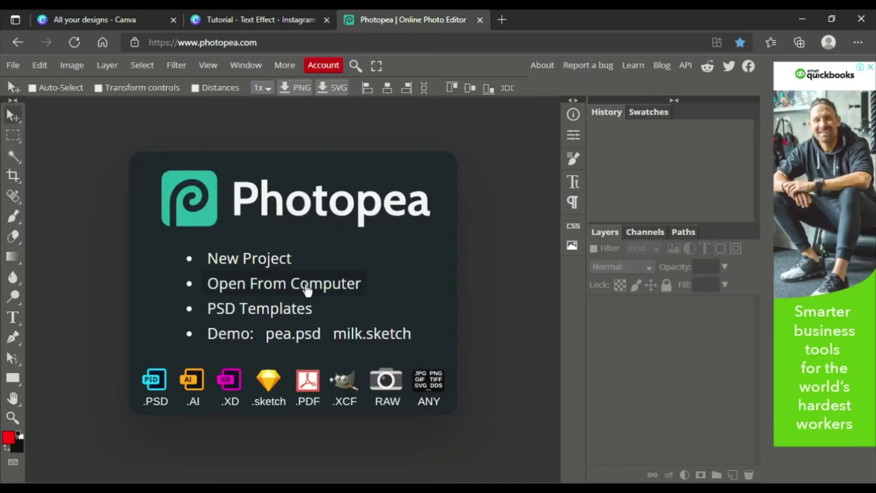
{"action": "left_click", "coordinate": [279, 289]}
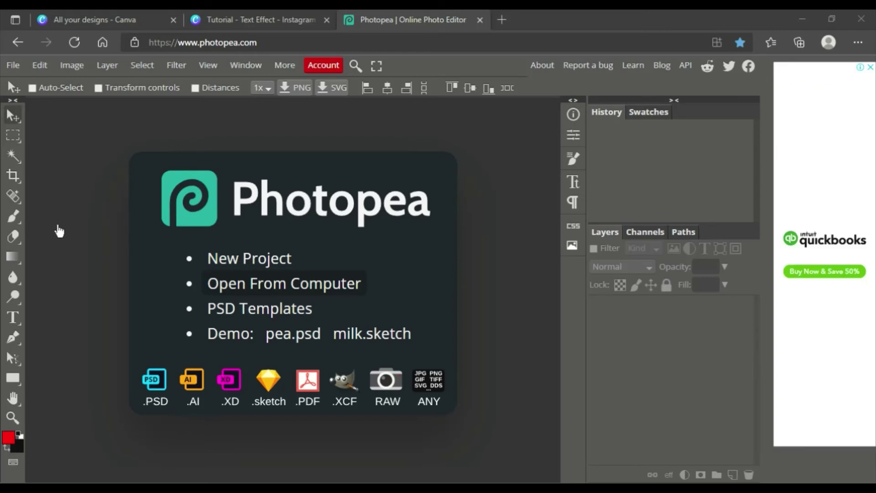
{"action": "key", "text": "Return"}
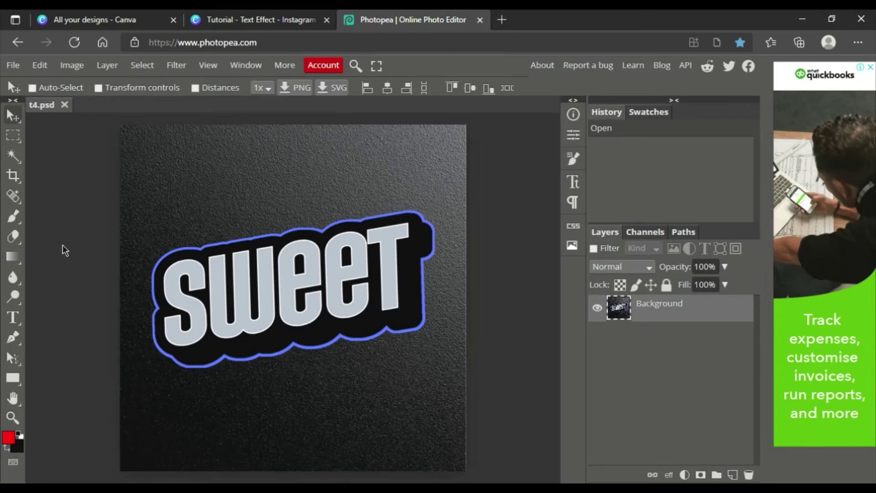
Select the grey fill of each SWEET letter with the Magic Wand and delete it to leave transparent cut-outs.
{"action": "left_click", "coordinate": [13, 156]}
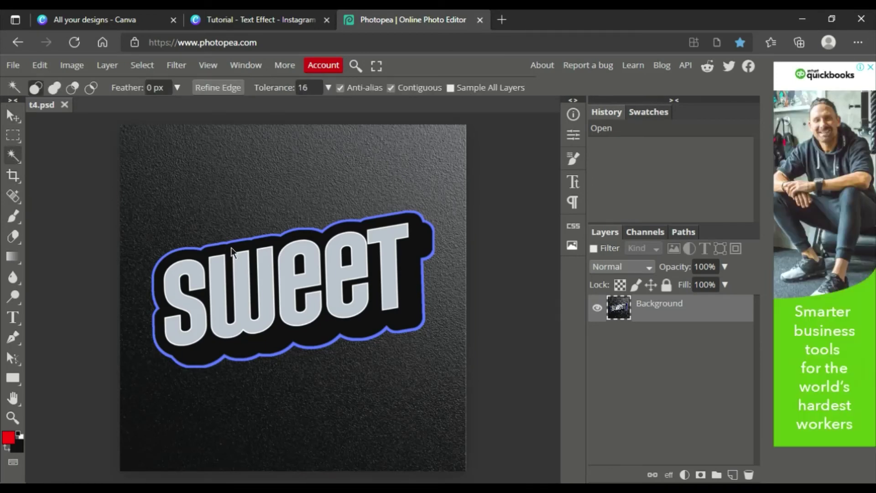
{"action": "left_click", "coordinate": [185, 307]}
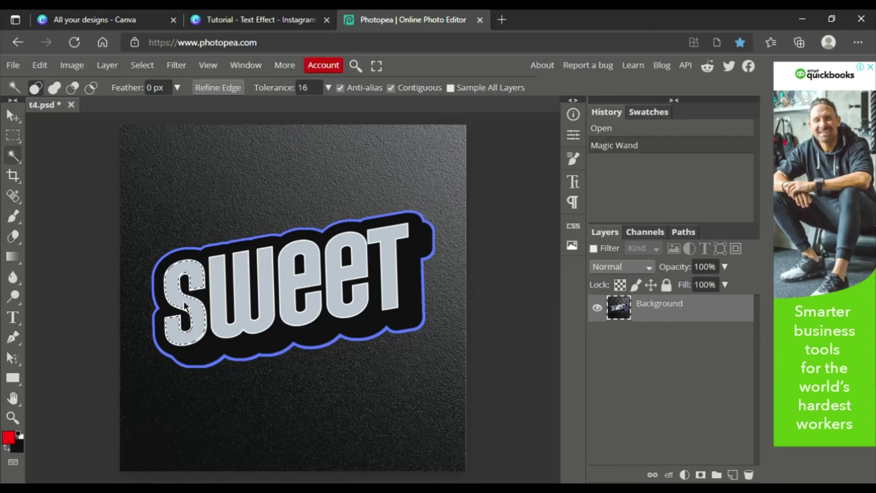
{"action": "key", "text": "Delete"}
{"action": "left_click", "coordinate": [222, 291]}
{"action": "key", "text": "Delete"}
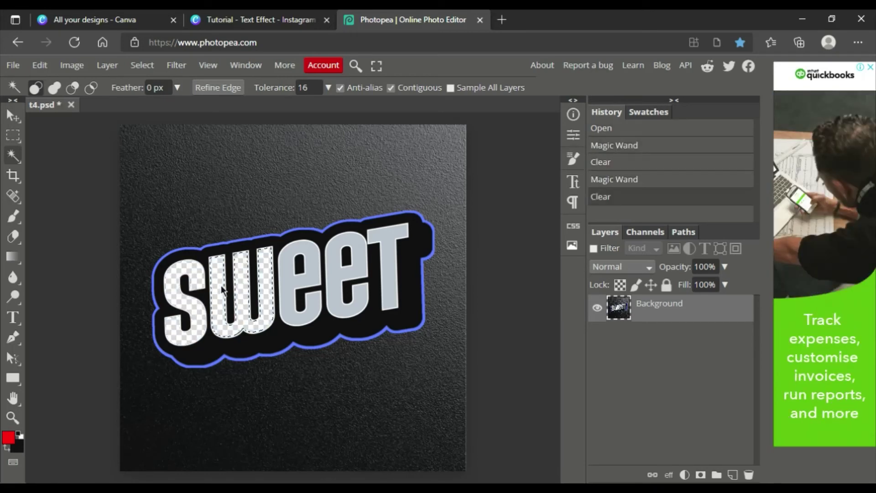
{"action": "left_click", "coordinate": [285, 270]}
{"action": "key", "text": "Delete"}
{"action": "left_click", "coordinate": [336, 267]}
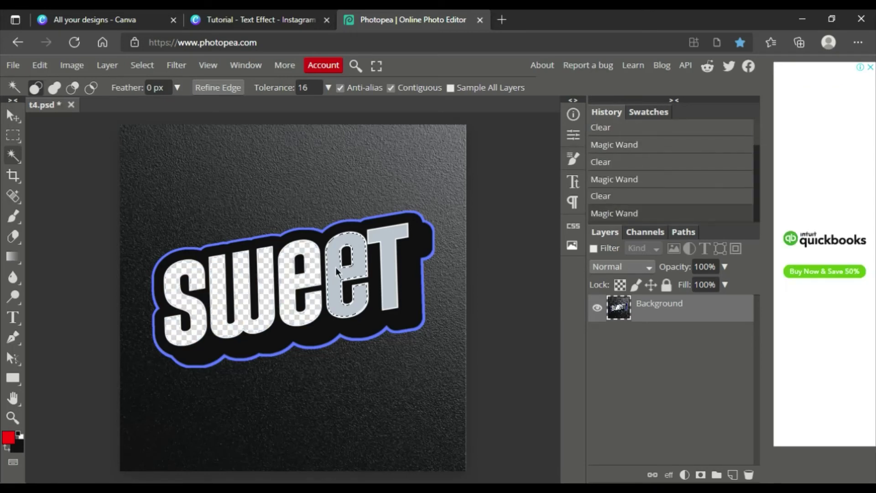
{"action": "key", "text": "Delete"}
{"action": "left_click", "coordinate": [391, 258]}
{"action": "key", "text": "Delete"}
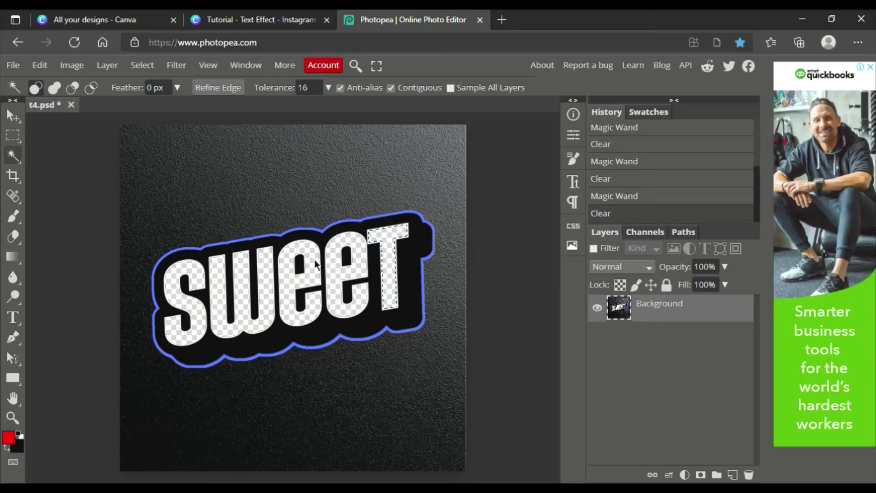
Export the cut-out SWEET image as a 1080 × 1080 px PNG at 100% quality.
{"action": "left_click", "coordinate": [13, 65]}
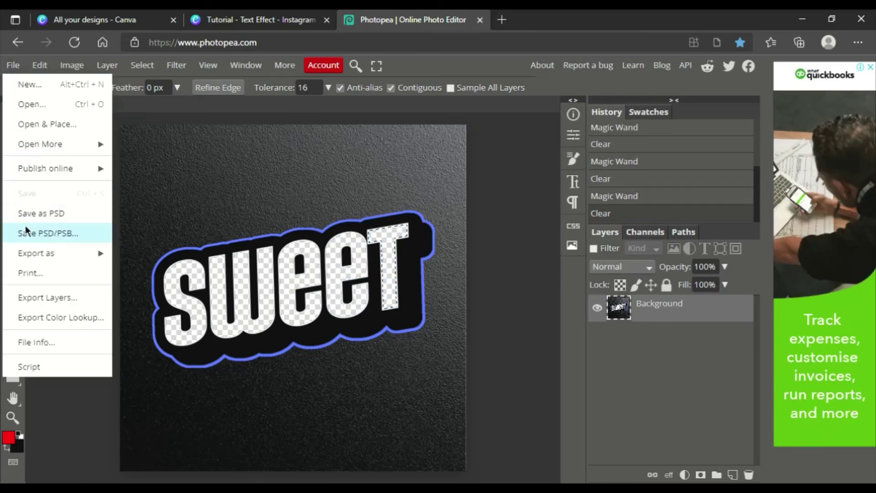
{"action": "mouse_move", "coordinate": [32, 252]}
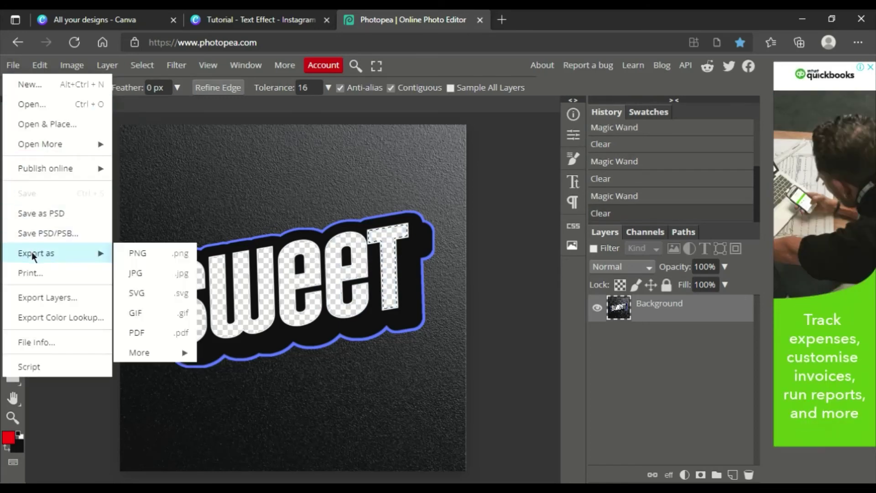
{"action": "left_click", "coordinate": [124, 254]}
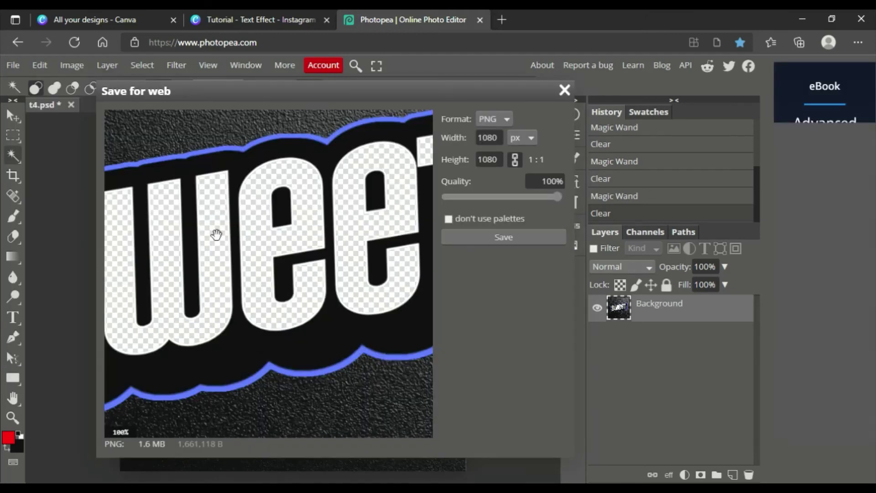
{"action": "left_click", "coordinate": [489, 242]}
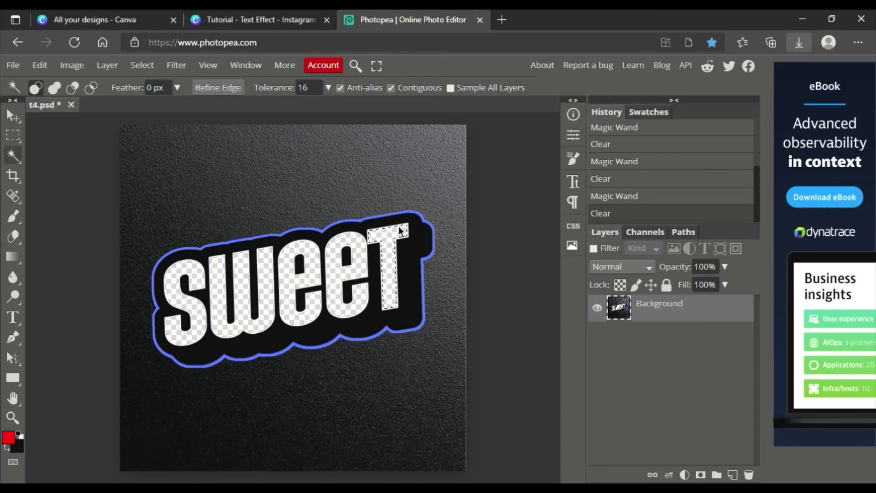
Switch back to Canva, add a blank page 6 and upload the PNG exported from Photopea.
{"action": "left_click", "coordinate": [266, 21]}
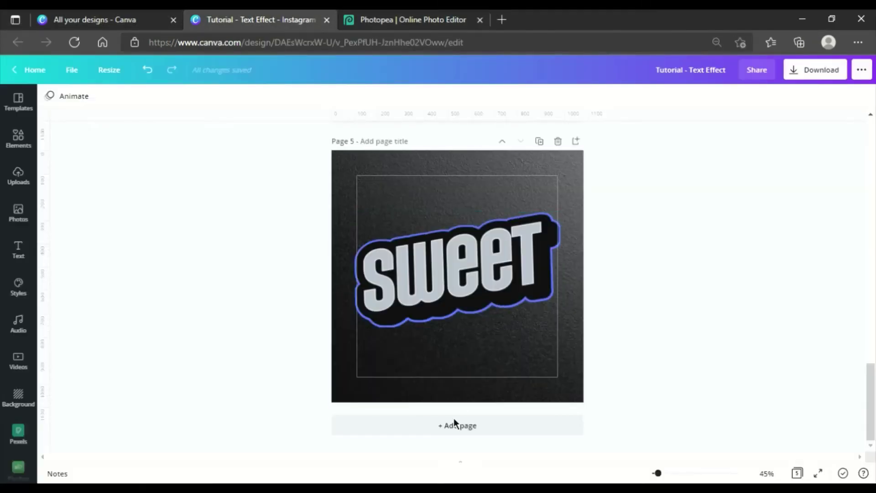
{"action": "left_click", "coordinate": [458, 430]}
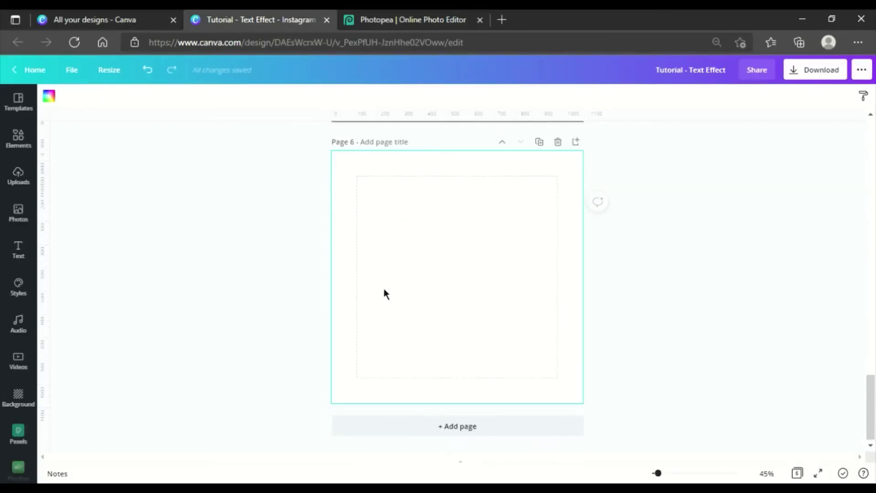
{"action": "left_click", "coordinate": [27, 188]}
{"action": "left_click", "coordinate": [116, 155]}
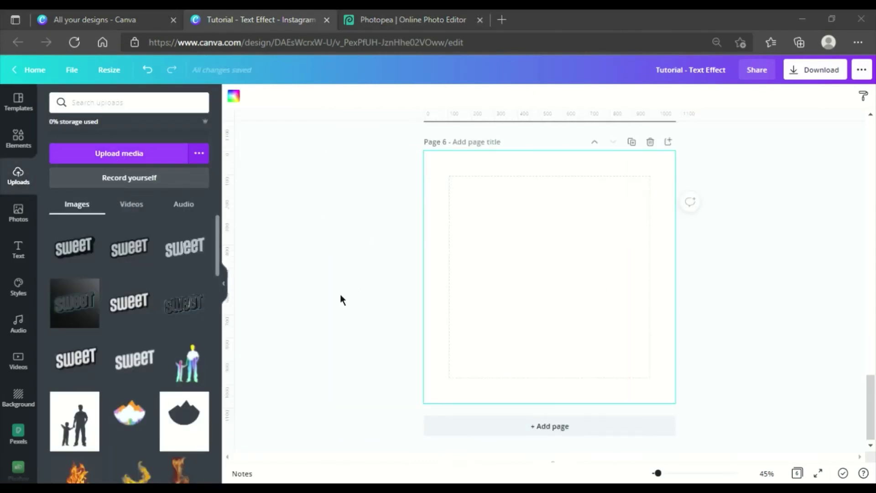
{"action": "left_click", "coordinate": [226, 284]}
Copy the black textured background from page 5 onto page 6 and reopen the uploaded images.
{"action": "scroll", "coordinate": [478, 257], "scroll_direction": "up", "scroll_amount": 8}
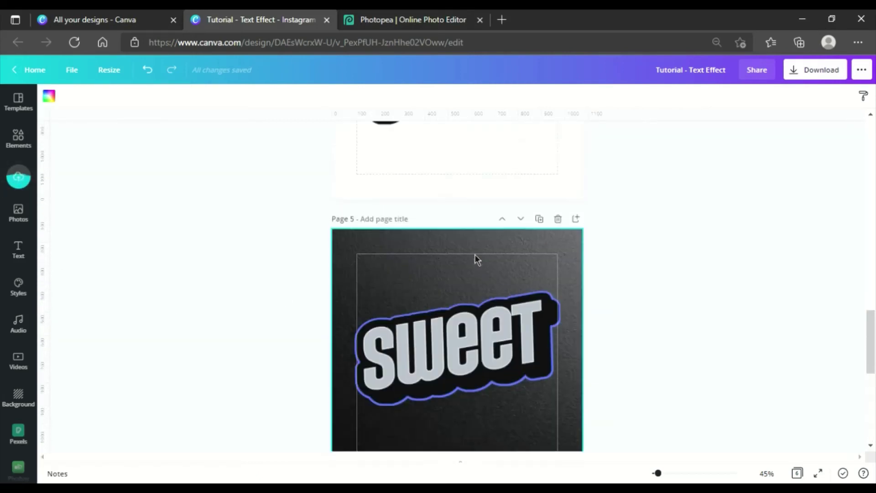
{"action": "scroll", "coordinate": [524, 256], "scroll_direction": "down", "scroll_amount": 2}
{"action": "left_click", "coordinate": [554, 167]}
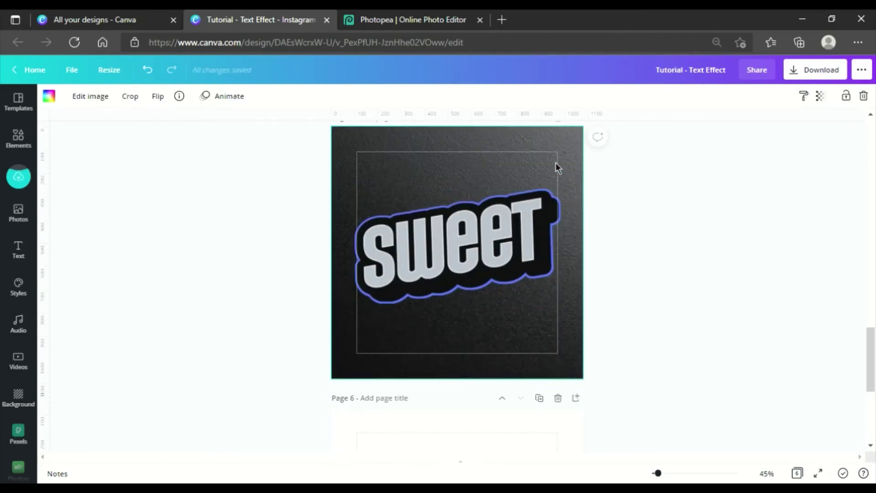
{"action": "scroll", "coordinate": [547, 206], "scroll_direction": "down", "scroll_amount": 5}
{"action": "left_click", "coordinate": [534, 247]}
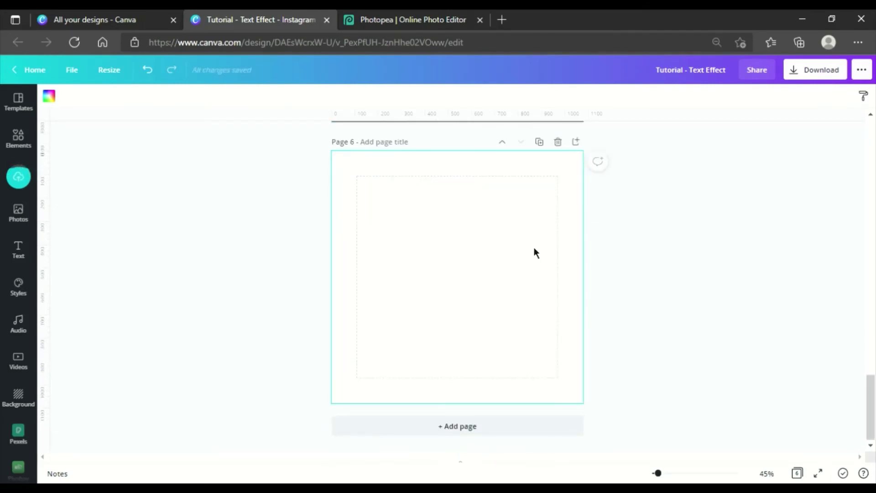
{"action": "key", "text": "ctrl+v"}
{"action": "left_click", "coordinate": [23, 181]}
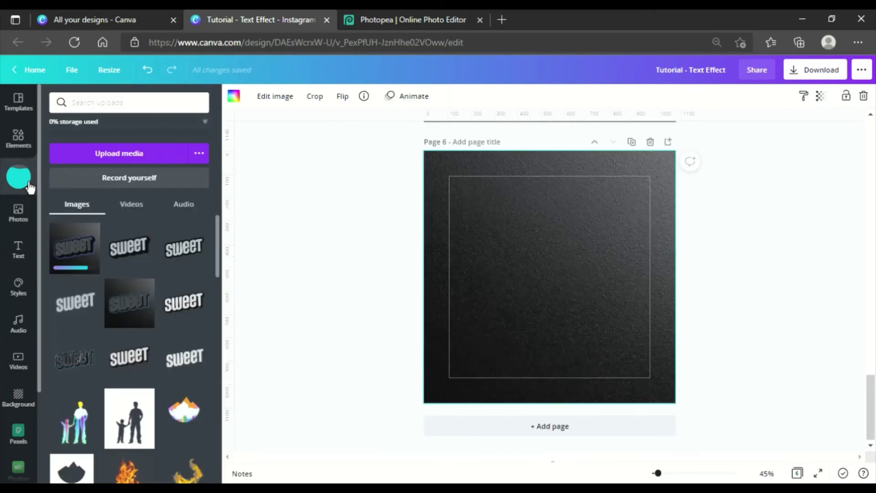
Add the uploaded cut-out SWEET image to page 6, enlarge it to fill the page and crop its bottom edge slightly.
{"action": "left_click", "coordinate": [88, 258]}
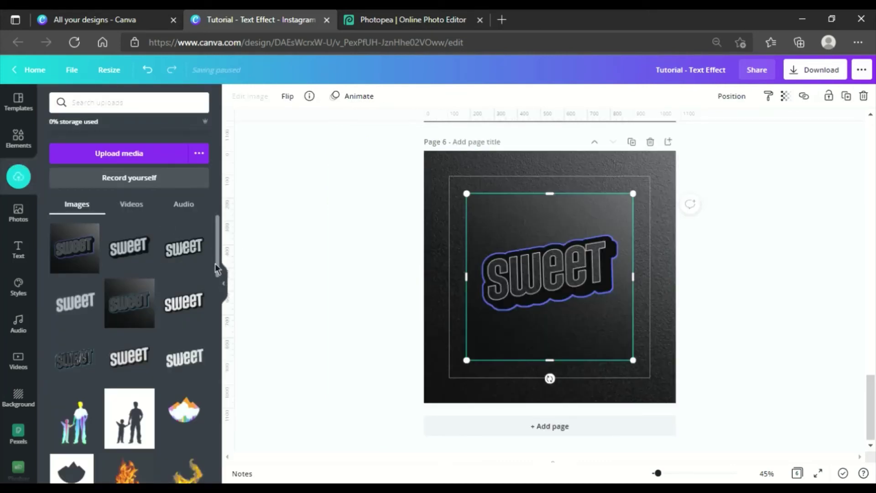
{"action": "left_click", "coordinate": [223, 284]}
{"action": "left_click_drag", "start_coordinate": [480, 273], "coordinate": [437, 231]}
{"action": "left_click_drag", "start_coordinate": [500, 320], "coordinate": [590, 411]}
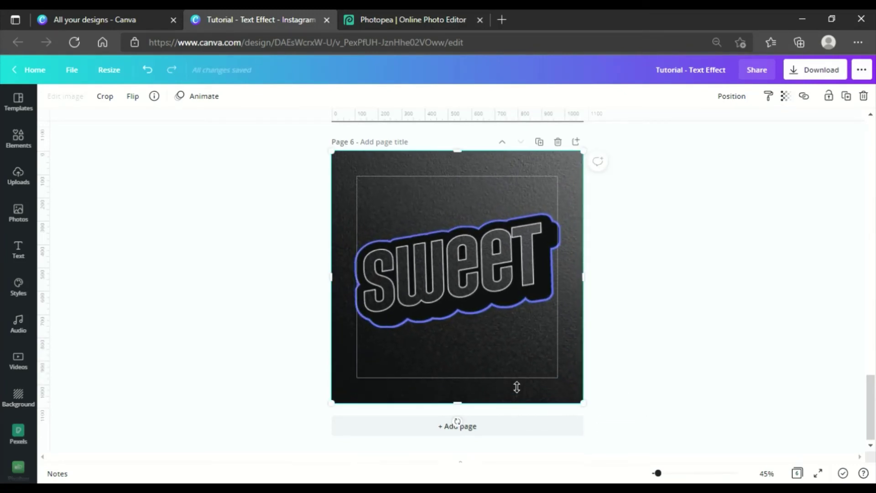
{"action": "left_click_drag", "start_coordinate": [516, 387], "coordinate": [520, 372]}
{"action": "left_click", "coordinate": [666, 331]}
Copy the blue gradient photo from page 3 and paste it onto page 6.
{"action": "scroll", "coordinate": [501, 277], "scroll_direction": "up", "scroll_amount": 3}
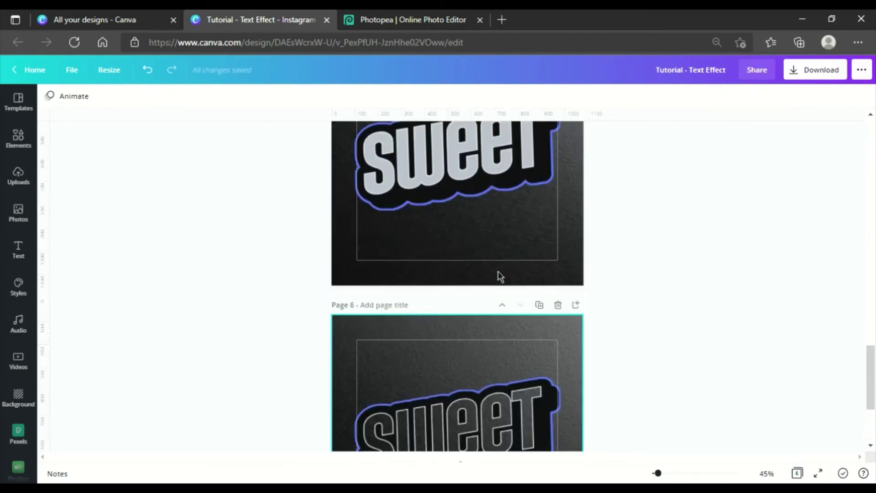
{"action": "scroll", "coordinate": [497, 271], "scroll_direction": "up", "scroll_amount": 10}
{"action": "left_click", "coordinate": [513, 361]}
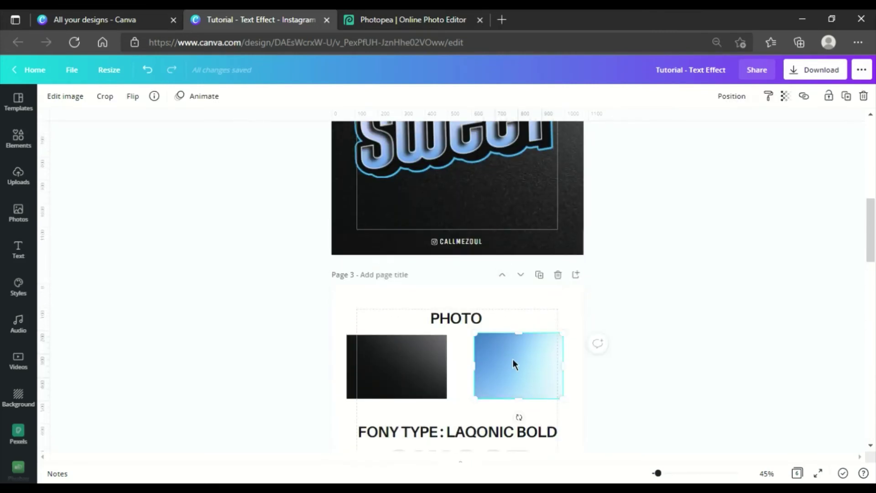
{"action": "scroll", "coordinate": [514, 363], "scroll_direction": "down", "scroll_amount": 10}
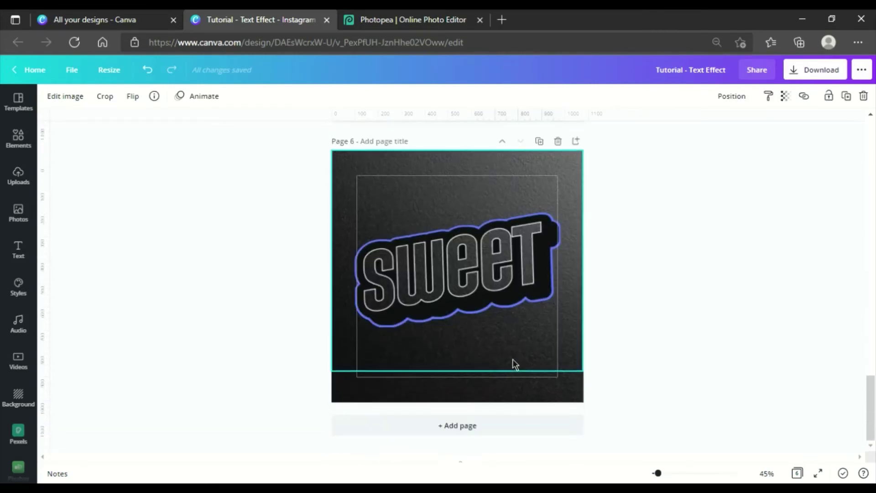
{"action": "scroll", "coordinate": [515, 363], "scroll_direction": "up", "scroll_amount": 2}
{"action": "left_click", "coordinate": [493, 292]}
{"action": "key", "text": "ctrl+v"}
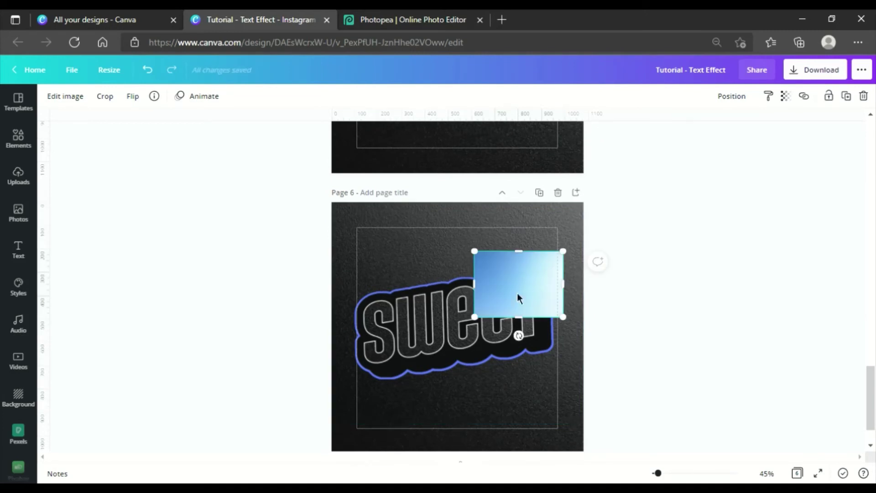
Move the gradient over the lettering, rotate it to about -98° and enlarge it to nearly the width of SWEET.
{"action": "left_click_drag", "start_coordinate": [516, 292], "coordinate": [406, 352]}
{"action": "left_click_drag", "start_coordinate": [413, 393], "coordinate": [504, 335]}
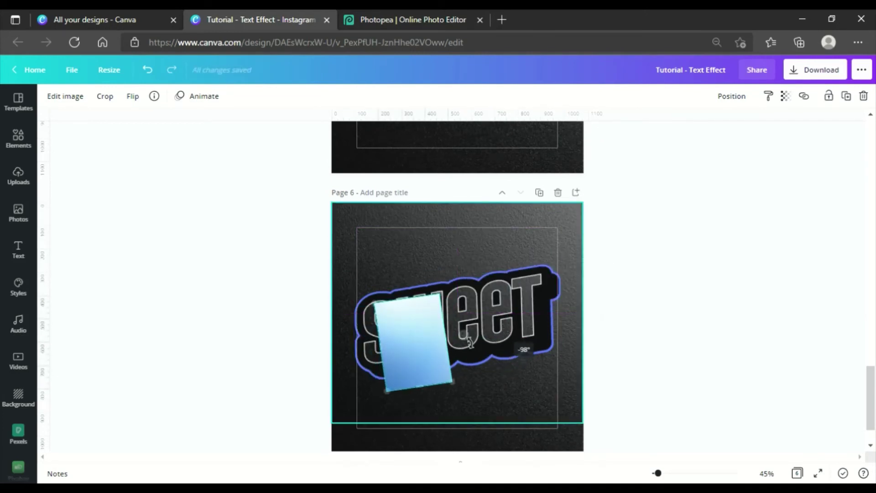
{"action": "left_click_drag", "start_coordinate": [460, 391], "coordinate": [657, 456]}
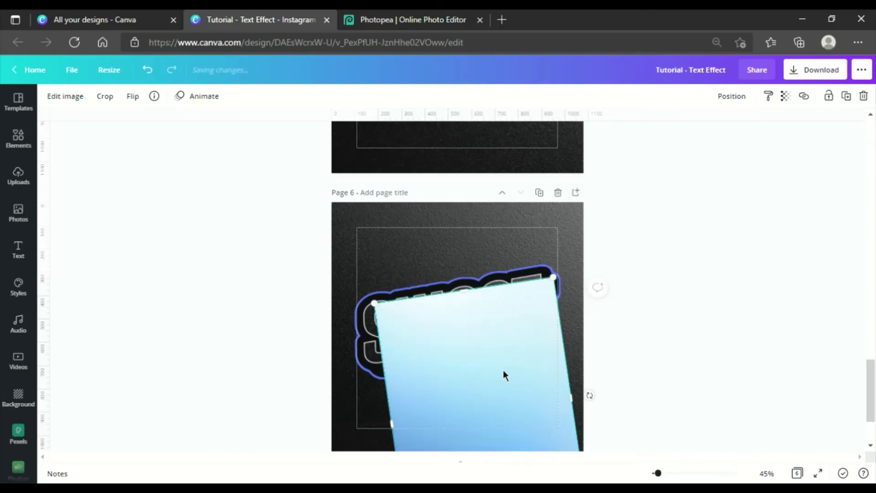
{"action": "left_click_drag", "start_coordinate": [503, 374], "coordinate": [495, 307]}
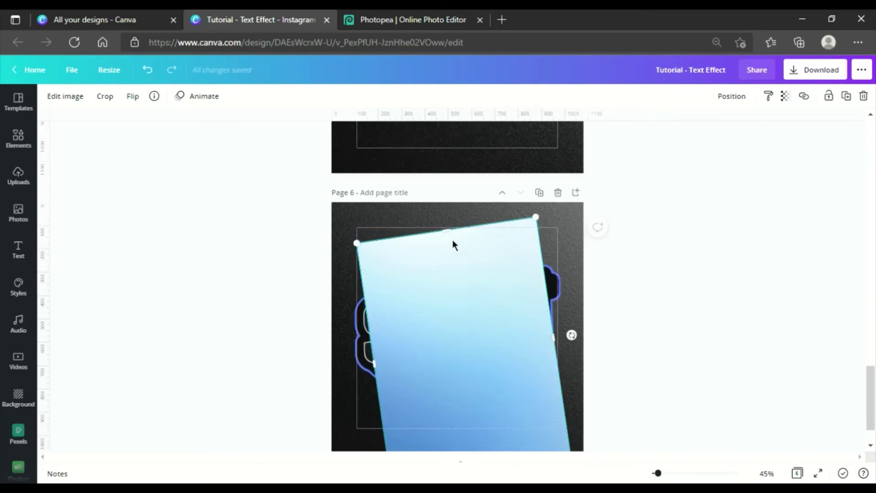
Crop and resize the gradient to about 449 × 853 so it covers the tilted SWEET lettering.
{"action": "scroll", "coordinate": [452, 239], "scroll_direction": "down", "scroll_amount": 2}
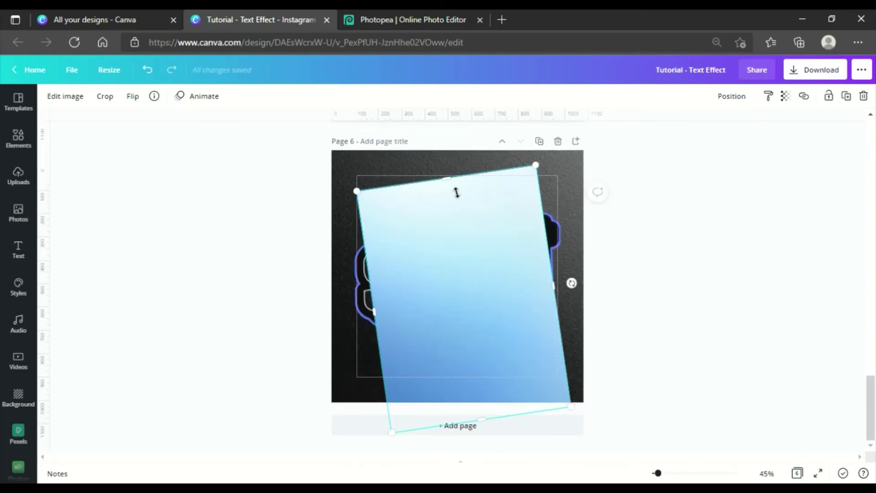
{"action": "left_click_drag", "start_coordinate": [456, 192], "coordinate": [461, 223]}
{"action": "left_click_drag", "start_coordinate": [465, 280], "coordinate": [452, 272]}
{"action": "left_click_drag", "start_coordinate": [481, 360], "coordinate": [480, 298]}
{"action": "left_click_drag", "start_coordinate": [472, 216], "coordinate": [476, 297]}
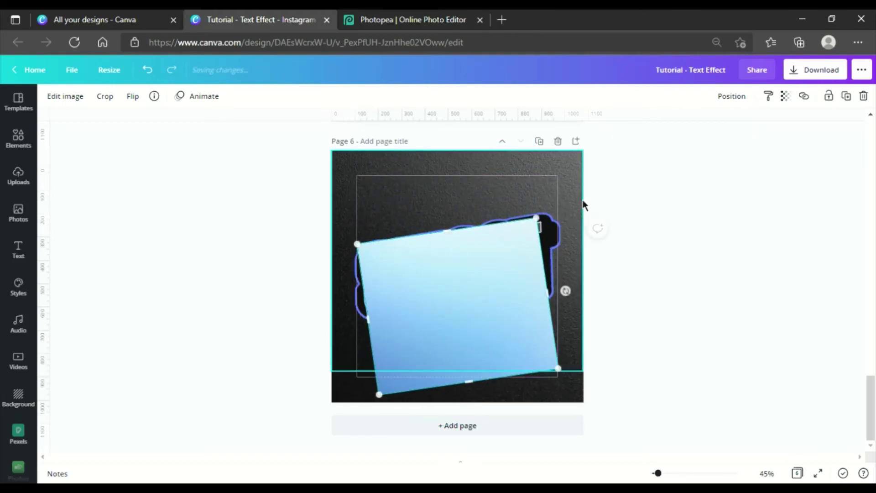
{"action": "left_click_drag", "start_coordinate": [542, 225], "coordinate": [495, 293]}
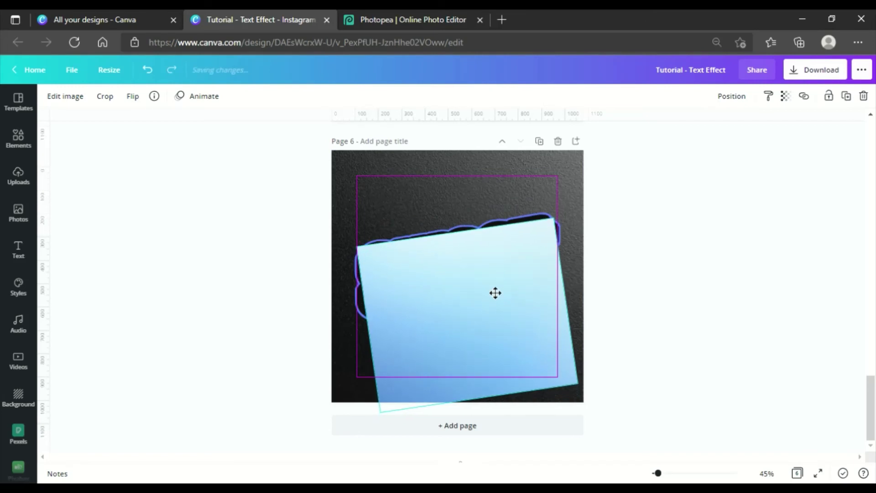
{"action": "left_click_drag", "start_coordinate": [502, 401], "coordinate": [502, 332]}
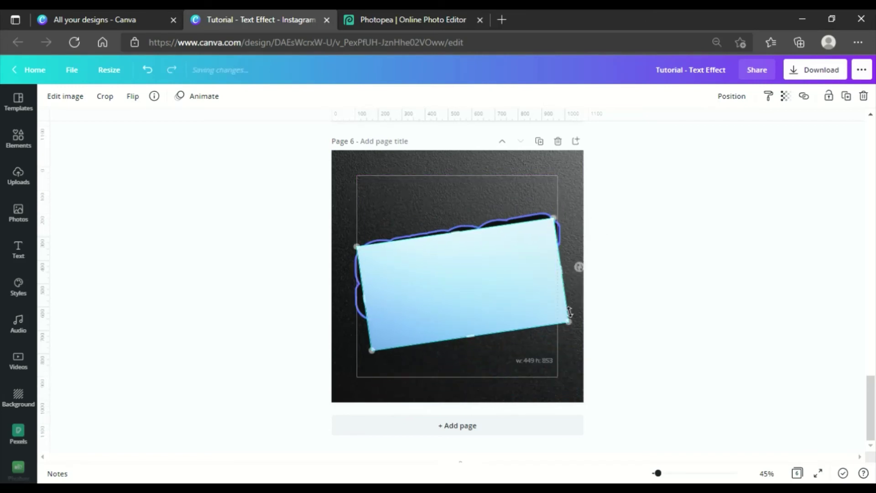
Send the gradient behind the cut-out SWEET image and enlarge it slightly so it fills the letters.
{"action": "left_click", "coordinate": [744, 98]}
{"action": "left_click", "coordinate": [716, 136]}
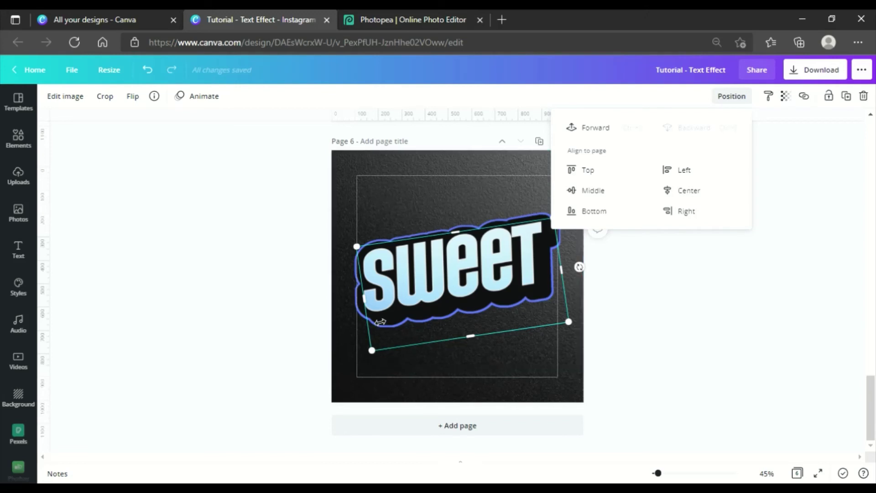
{"action": "left_click_drag", "start_coordinate": [379, 361], "coordinate": [377, 361]}
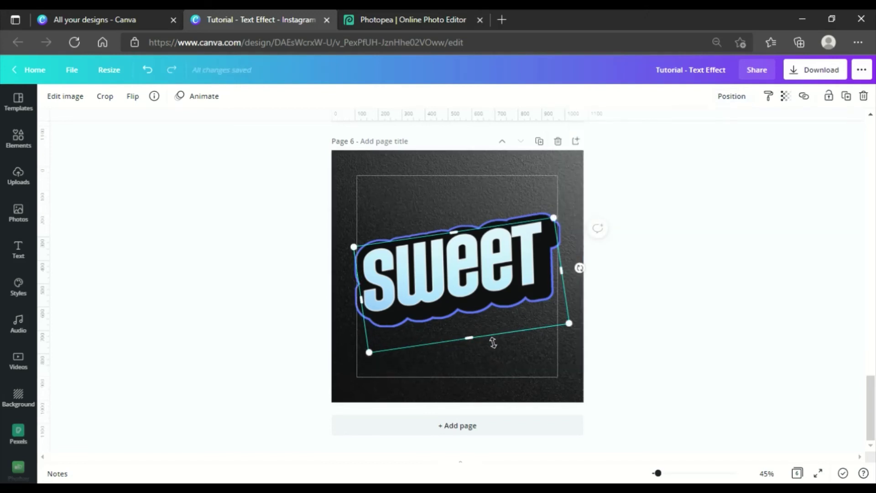
{"action": "left_click", "coordinate": [655, 307]}
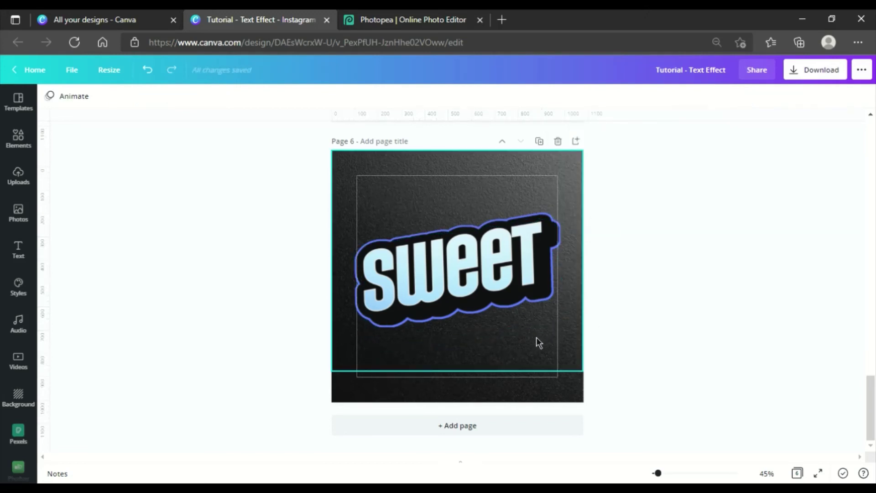
Readjust the cut-out SWEET image's bottom crop so its edge sits below the blue outline and still hides the surplus gradient.
{"action": "left_click", "coordinate": [538, 342]}
{"action": "left_click_drag", "start_coordinate": [458, 372], "coordinate": [491, 379]}
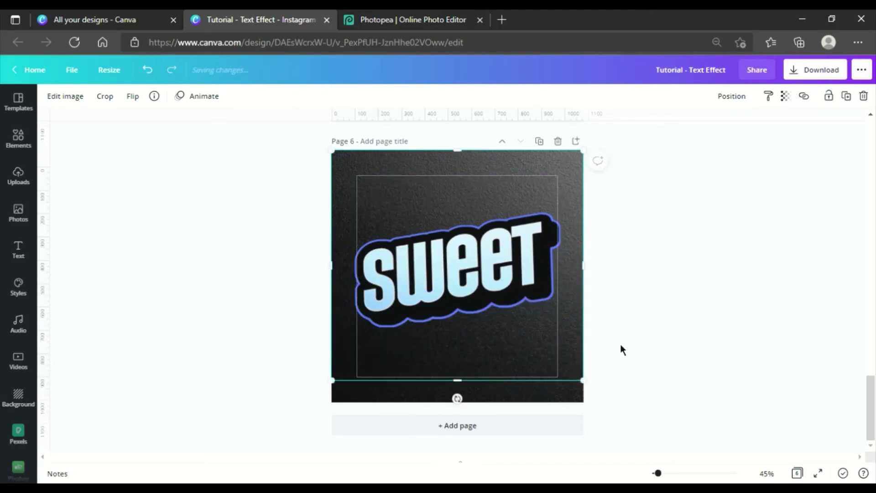
{"action": "left_click", "coordinate": [620, 346]}
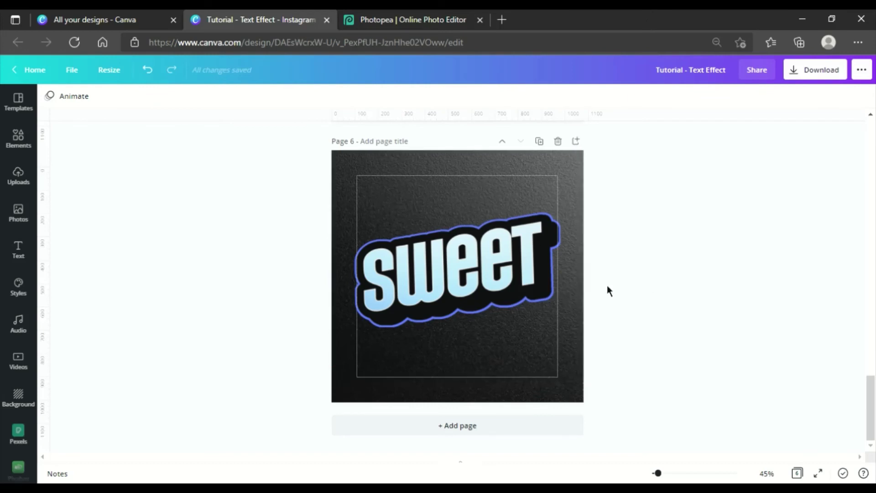
{"action": "left_click", "coordinate": [471, 368]}
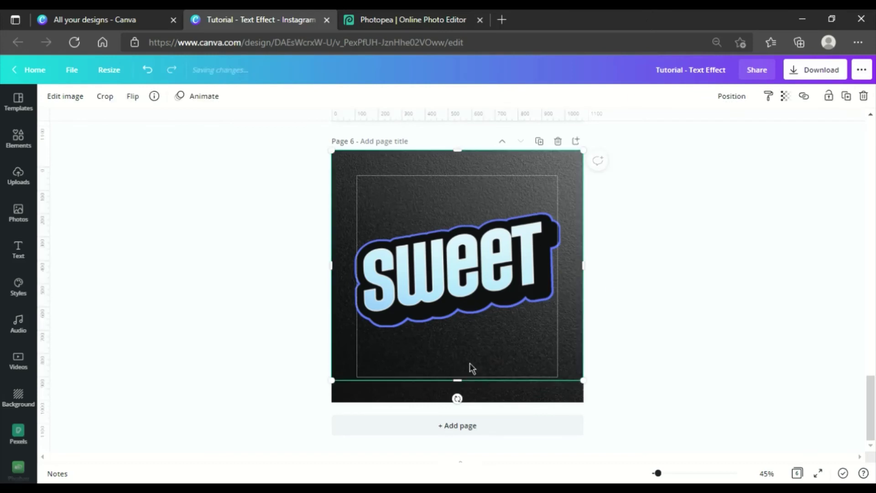
{"action": "left_click_drag", "start_coordinate": [468, 381], "coordinate": [467, 316]}
{"action": "left_click", "coordinate": [467, 315]}
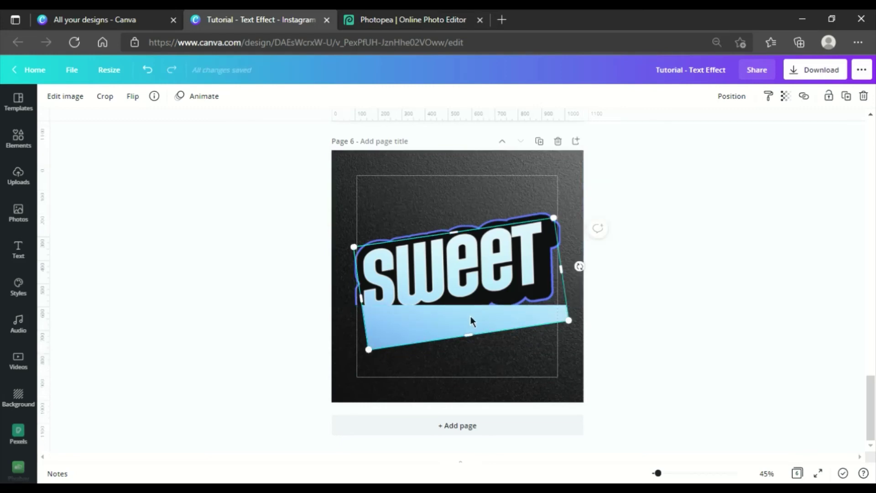
{"action": "left_click", "coordinate": [502, 302]}
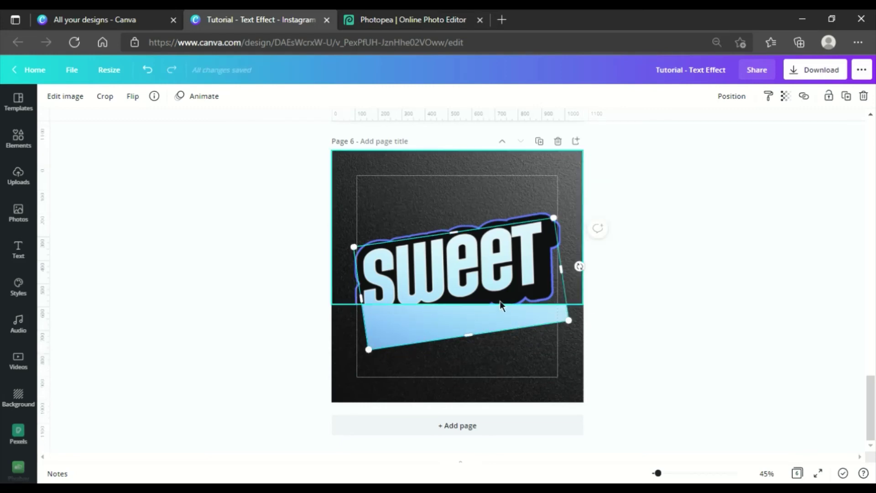
{"action": "left_click_drag", "start_coordinate": [504, 318], "coordinate": [504, 363]}
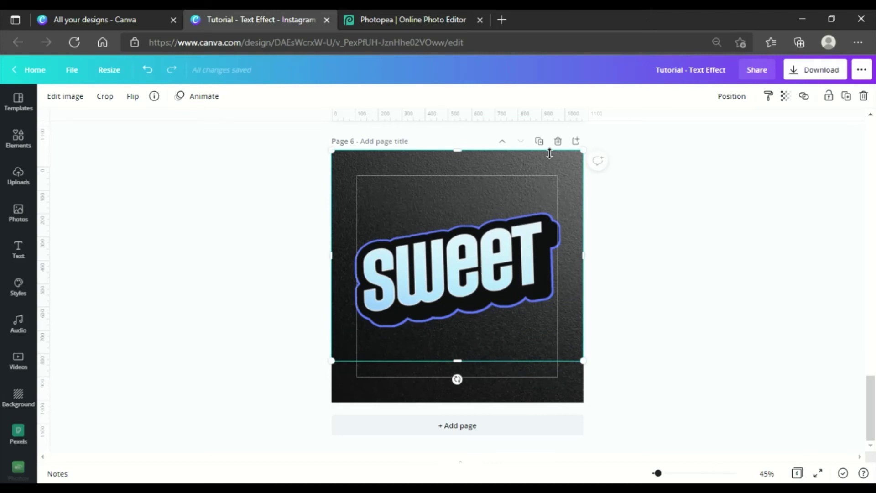
Duplicate page 6 and place an offset copy of the cut-out SWEET image over the original on page 7.
{"action": "left_click", "coordinate": [539, 141]}
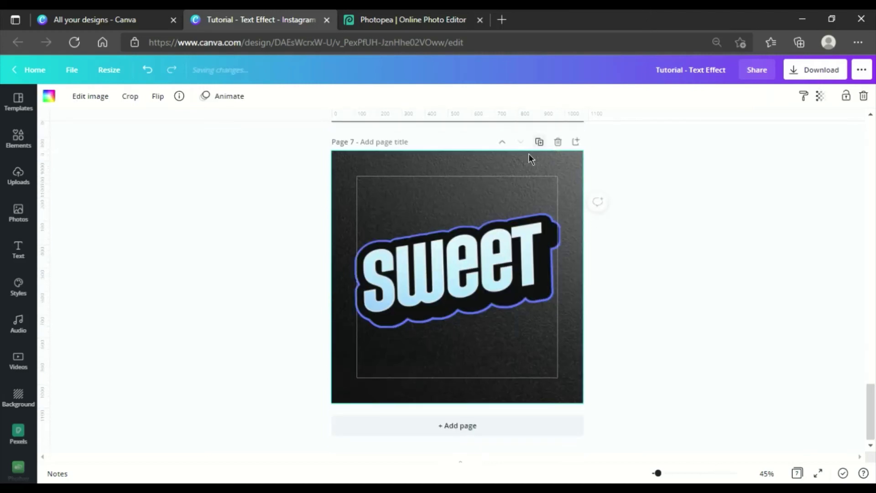
{"action": "left_click", "coordinate": [488, 316]}
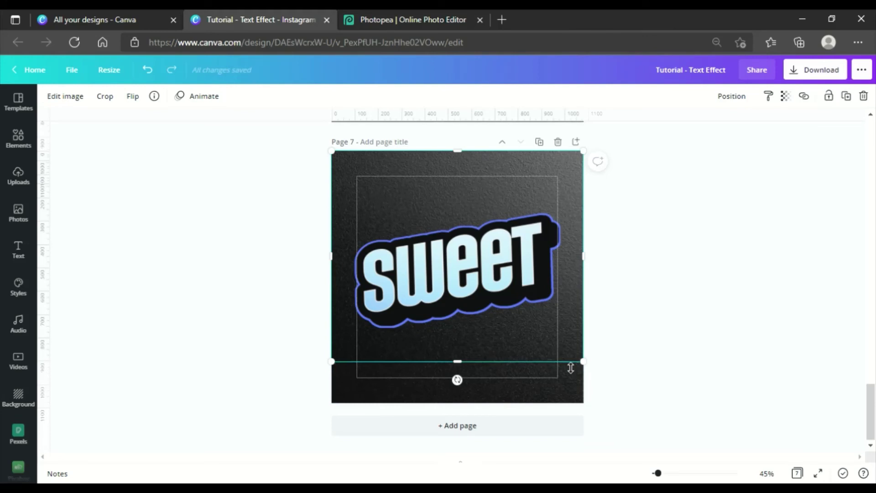
{"action": "key", "text": "shift+Right"}
{"action": "key", "text": "shift+Right"}
{"action": "key", "text": "shift+Down"}
{"action": "key", "text": "shift+Down"}
{"action": "left_click_drag", "start_coordinate": [567, 365], "coordinate": [533, 362]}
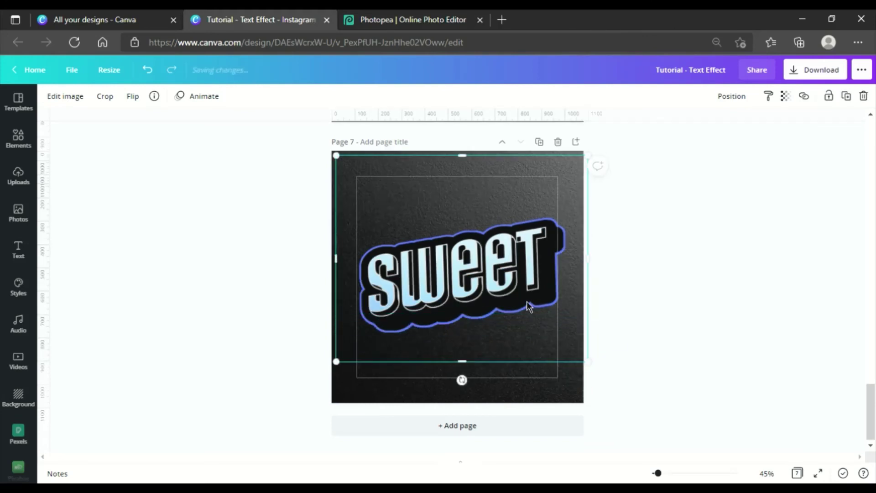
{"action": "mouse_move", "coordinate": [527, 307]}
{"action": "left_mouse_down"}
{"action": "mouse_move", "coordinate": [592, 324]}
{"action": "mouse_move", "coordinate": [538, 308]}
{"action": "mouse_move", "coordinate": [530, 295]}
{"action": "left_mouse_up"}
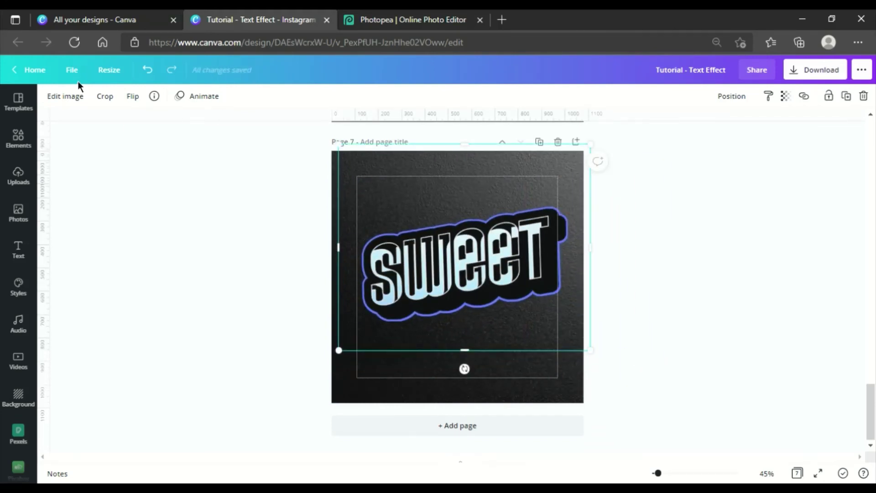
Set the SWEET copy's brightness to -100 and its blur to 15.
{"action": "left_click", "coordinate": [75, 97]}
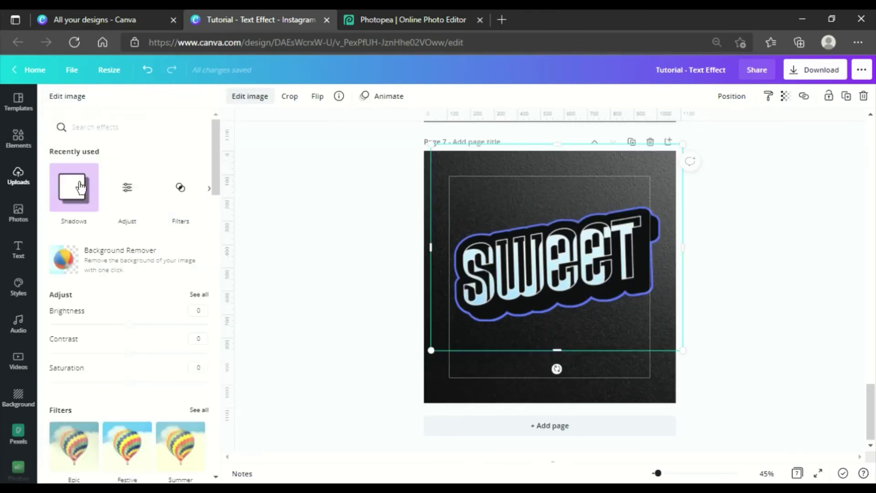
{"action": "left_click", "coordinate": [77, 194]}
{"action": "left_click_drag", "start_coordinate": [129, 324], "coordinate": [49, 324]}
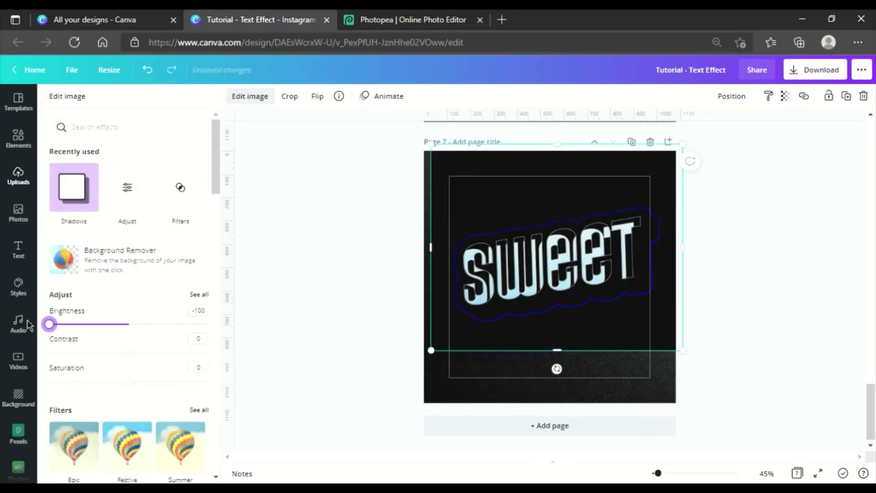
{"action": "left_click", "coordinate": [199, 296]}
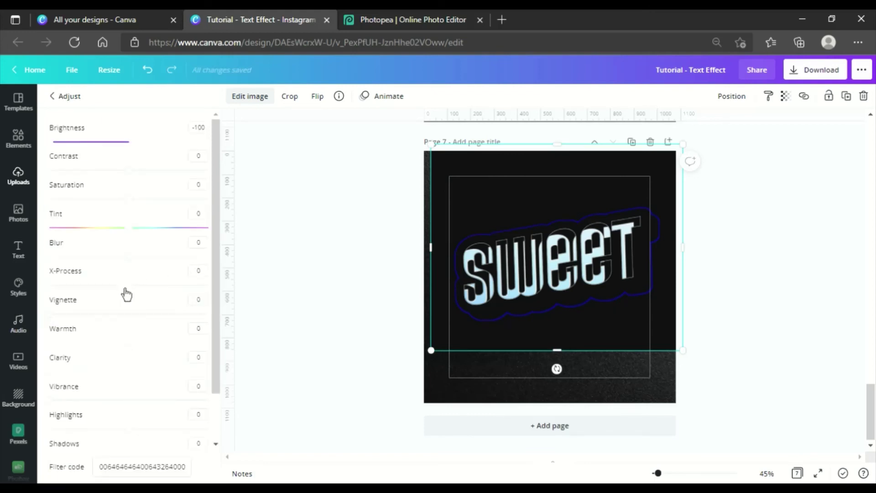
{"action": "left_click", "coordinate": [200, 242]}
{"action": "type", "text": "15"}
{"action": "key", "text": "Return"}
Align the darkened, blurred copy with the original lettering and send it one layer backward behind the sharp image.
{"action": "mouse_move", "coordinate": [541, 211]}
{"action": "left_mouse_down"}
{"action": "mouse_move", "coordinate": [563, 224]}
{"action": "mouse_move", "coordinate": [535, 225]}
{"action": "left_mouse_up"}
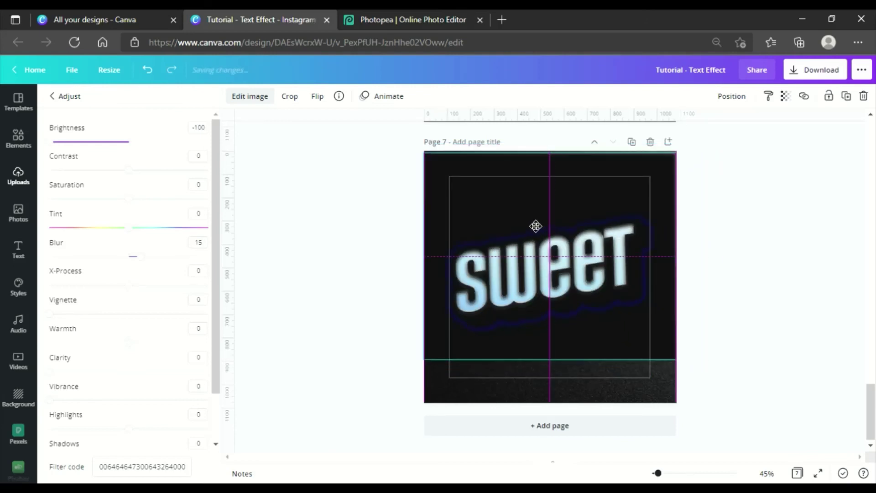
{"action": "left_click", "coordinate": [731, 96]}
{"action": "left_click", "coordinate": [700, 140]}
{"action": "left_click", "coordinate": [702, 282]}
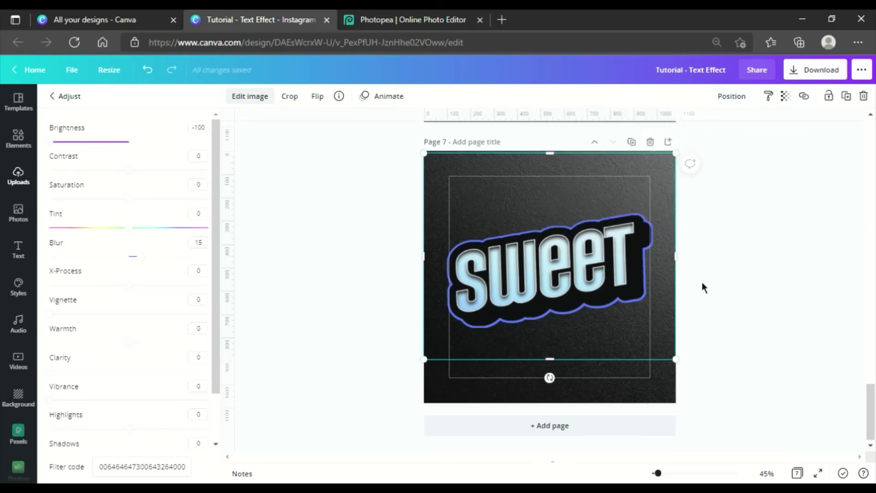
Crop the front SWEET image to just beneath the outline, then shift the blurred dark copy slightly downward to cast an inner shadow.
{"action": "left_click", "coordinate": [584, 352]}
{"action": "left_click_drag", "start_coordinate": [569, 360], "coordinate": [577, 324]}
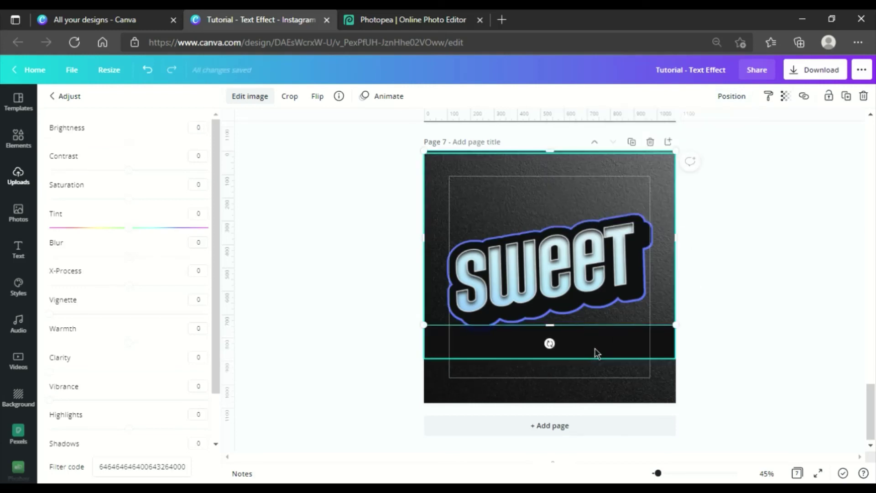
{"action": "left_click", "coordinate": [596, 354]}
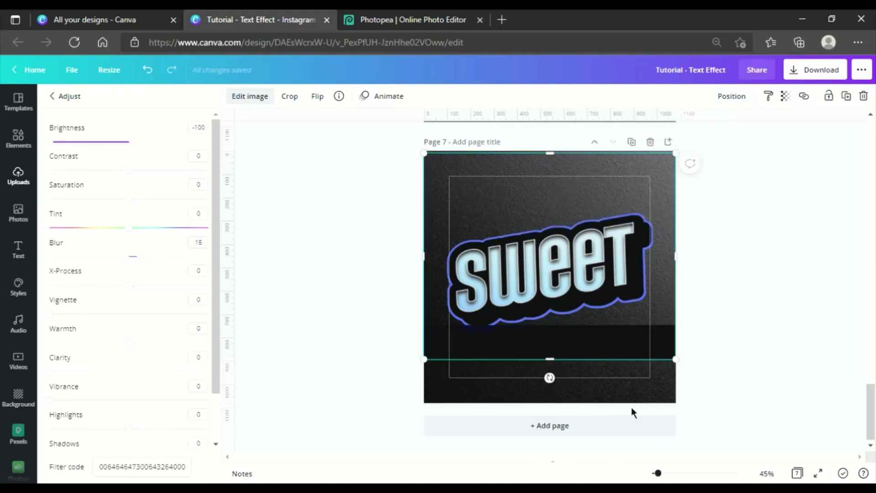
{"action": "key", "text": "shift+Left"}
{"action": "key", "text": "shift+Left"}
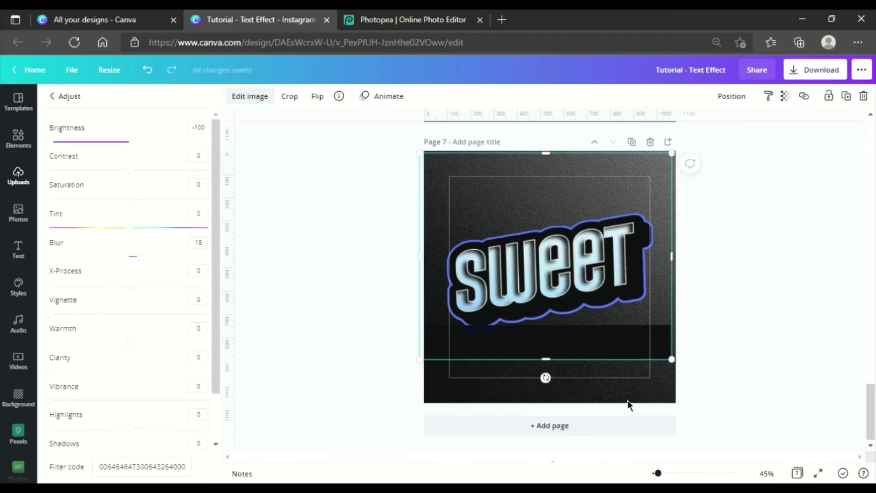
{"action": "left_click_drag", "start_coordinate": [589, 349], "coordinate": [600, 360]}
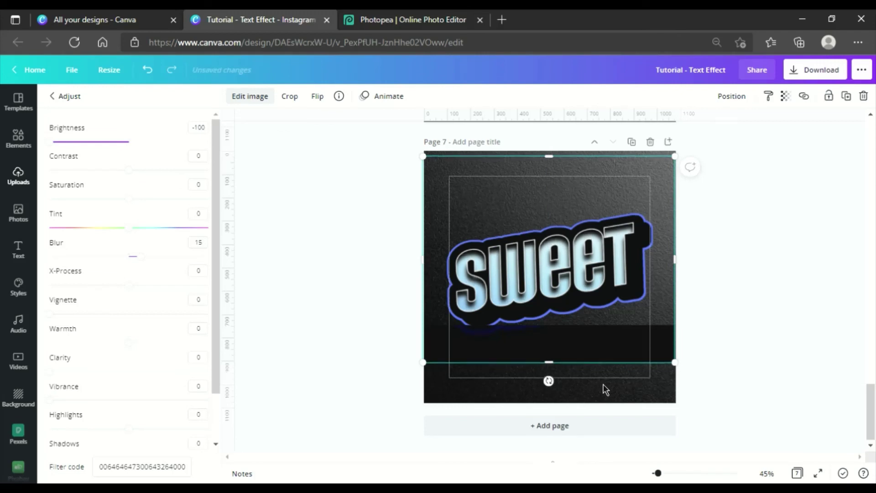
Nudge the darkened, blurred SWEET copy on page 7 slightly up and to the left to refine the inner shadow.
{"action": "key", "text": "shift+Up"}
{"action": "key", "text": "shift+Left"}
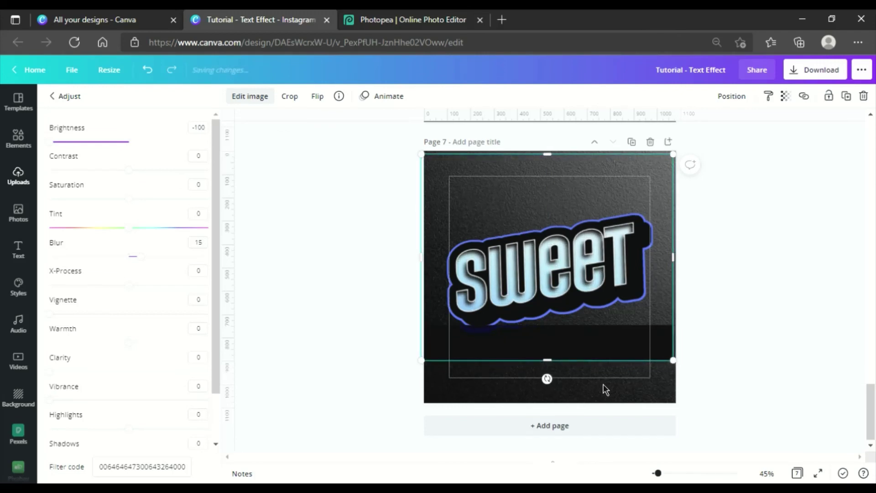
{"action": "key", "text": "Up"}
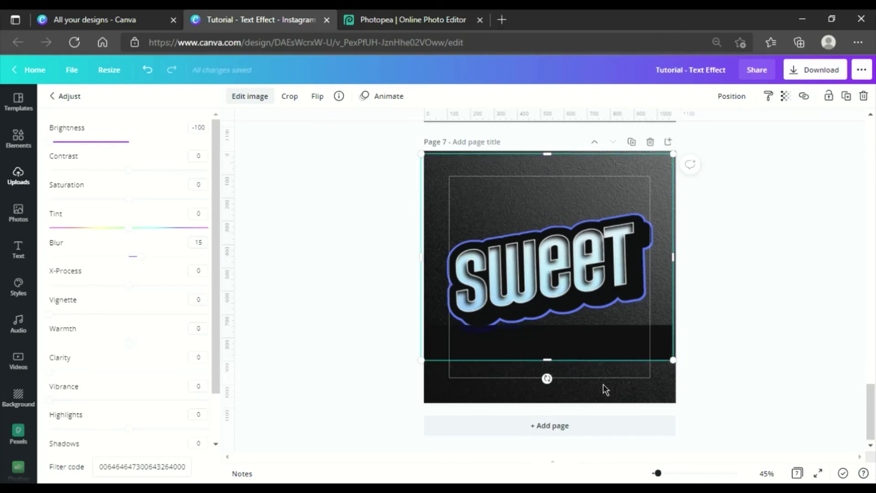
{"action": "key", "text": "Left"}
Extend the front SWEET image's cropped lower edge back down on page 7 to cover the exposed part of the shadow copy.
{"action": "left_click", "coordinate": [714, 360]}
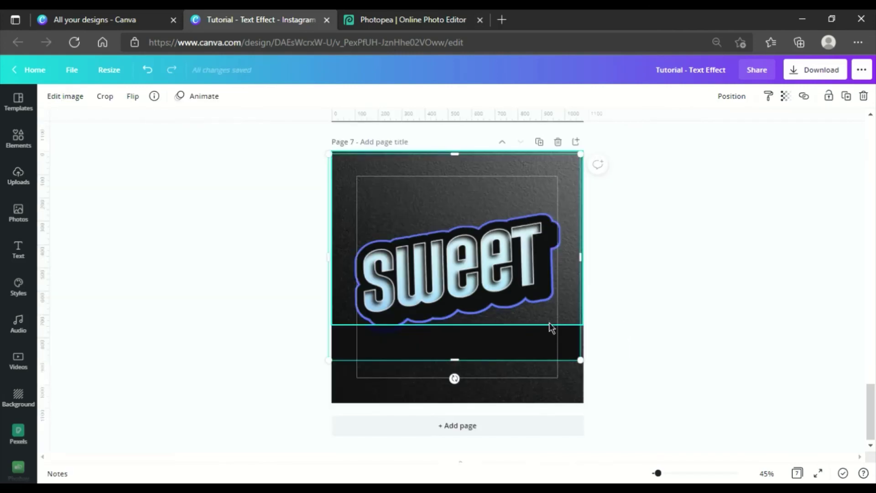
{"action": "left_click_drag", "start_coordinate": [479, 328], "coordinate": [469, 379]}
{"action": "left_click", "coordinate": [655, 325]}
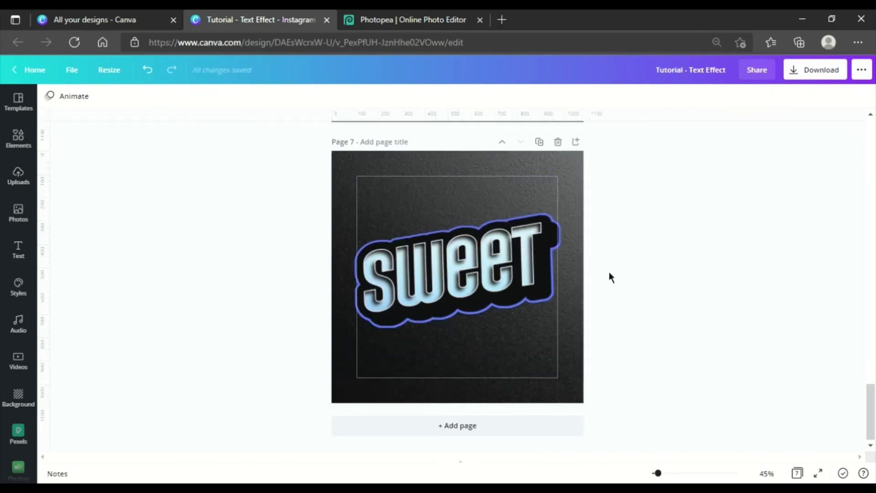
Look through the design's earlier pages and compare the reference SWEET artwork with the versions on pages 6 and 7.
{"action": "scroll", "coordinate": [557, 292], "scroll_direction": "up", "scroll_amount": 8}
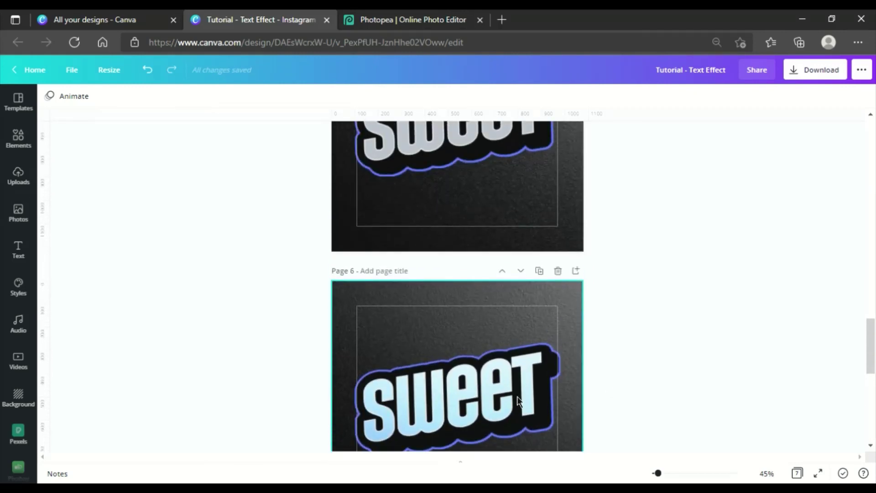
{"action": "scroll", "coordinate": [487, 384], "scroll_direction": "down", "scroll_amount": 2}
{"action": "scroll", "coordinate": [492, 382], "scroll_direction": "down", "scroll_amount": 2}
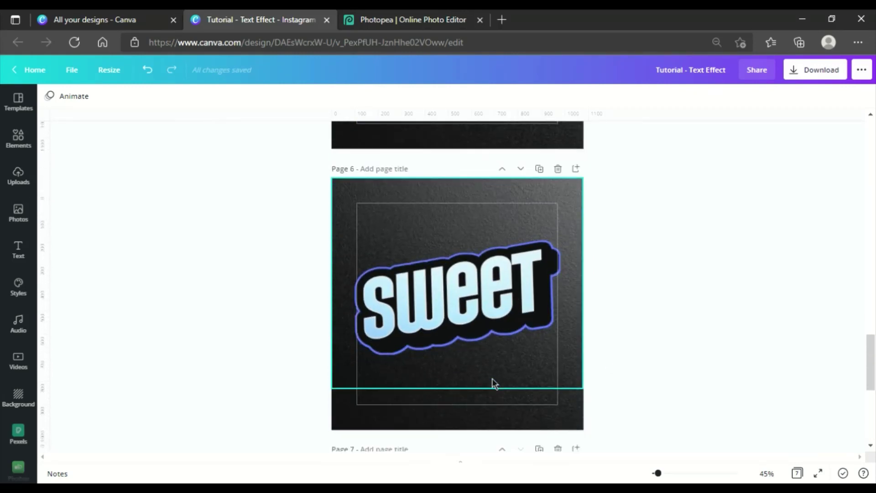
{"action": "scroll", "coordinate": [494, 383], "scroll_direction": "up", "scroll_amount": 20}
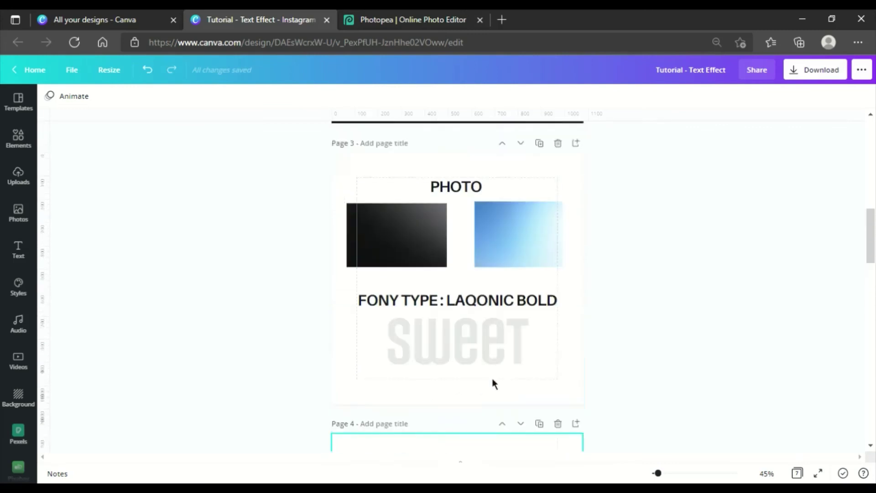
{"action": "scroll", "coordinate": [493, 383], "scroll_direction": "up", "scroll_amount": 5}
{"action": "scroll", "coordinate": [494, 383], "scroll_direction": "down", "scroll_amount": 20}
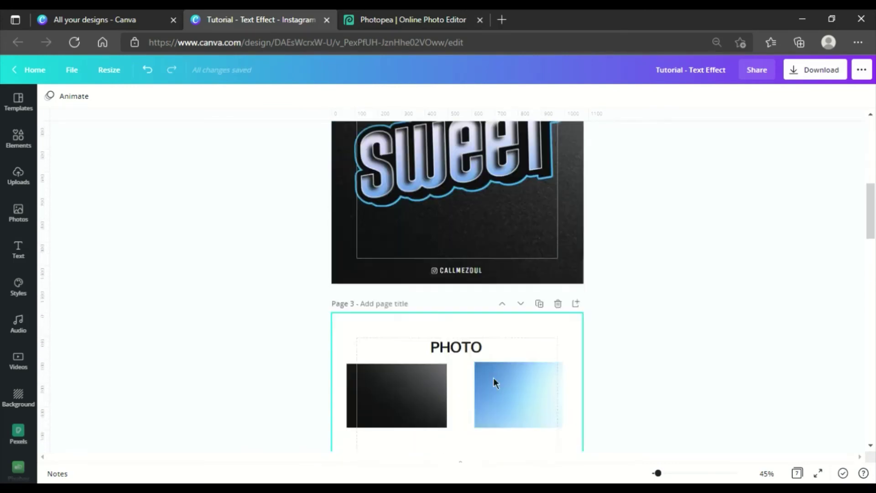
{"action": "scroll", "coordinate": [494, 377], "scroll_direction": "down", "scroll_amount": 10}
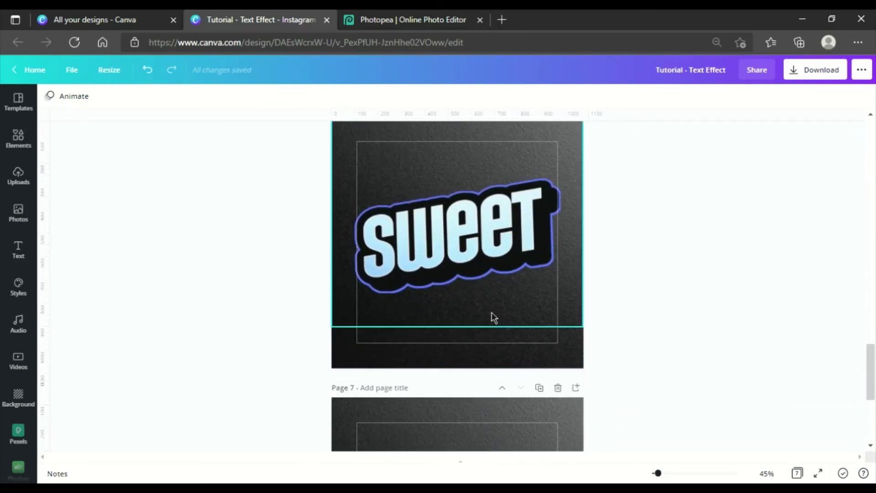
{"action": "scroll", "coordinate": [492, 312], "scroll_direction": "down", "scroll_amount": 5}
{"action": "scroll", "coordinate": [492, 312], "scroll_direction": "up", "scroll_amount": 5}
Crop the front SWEET image on page 6 up to mid-lettering and delete the blue gradient photo behind it.
{"action": "left_click", "coordinate": [492, 280]}
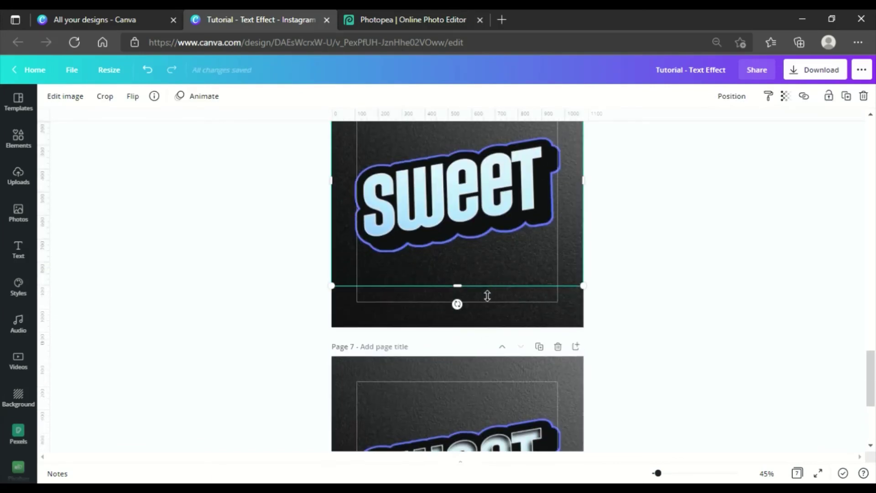
{"action": "left_click_drag", "start_coordinate": [487, 289], "coordinate": [524, 191]}
{"action": "key", "text": "Delete"}
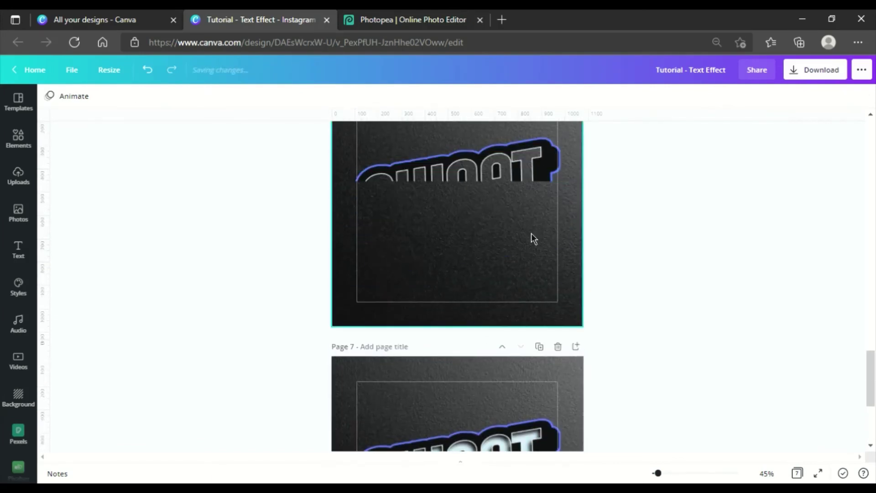
Add the trending pink lily photo with the turquoise background to page 6.
{"action": "left_click", "coordinate": [20, 180]}
{"action": "left_click", "coordinate": [26, 219]}
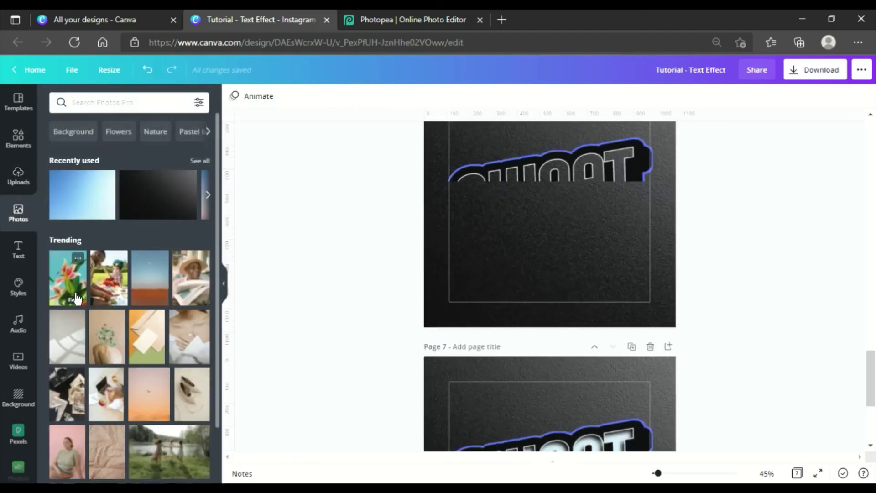
{"action": "left_click", "coordinate": [74, 296]}
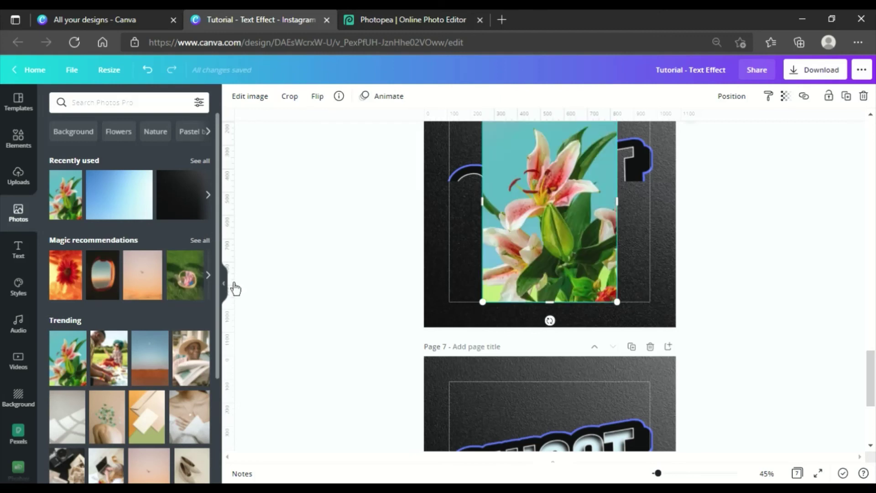
{"action": "left_click", "coordinate": [224, 282]}
Rotate the lily photo sideways to match the text's tilt and position it over the SWEET lettering on page 6.
{"action": "left_click_drag", "start_coordinate": [475, 234], "coordinate": [451, 228]}
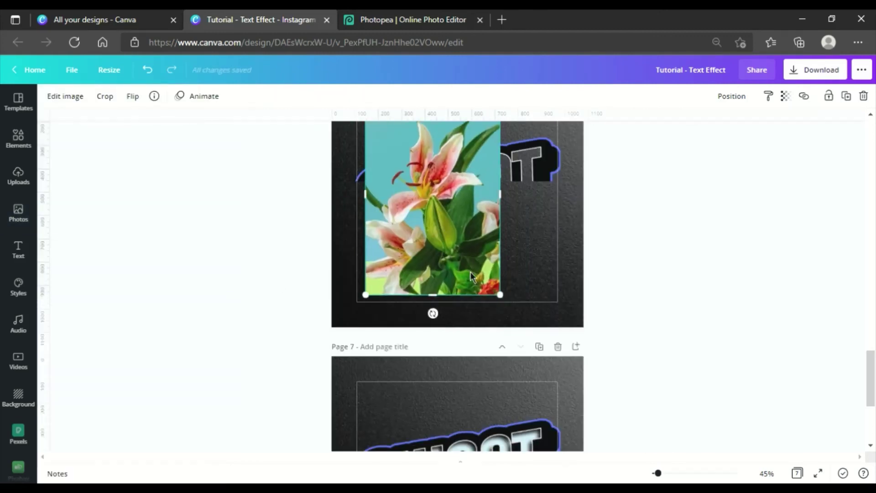
{"action": "scroll", "coordinate": [480, 288], "scroll_direction": "up", "scroll_amount": 2}
{"action": "left_click_drag", "start_coordinate": [432, 416], "coordinate": [319, 337]}
{"action": "left_click_drag", "start_coordinate": [375, 322], "coordinate": [408, 333]}
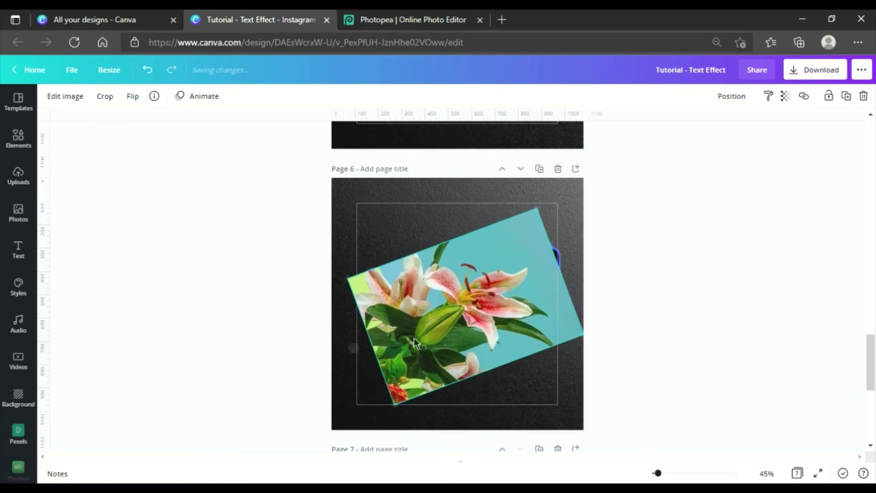
{"action": "left_click_drag", "start_coordinate": [365, 353], "coordinate": [350, 334]}
Send the lily photo one layer backward and extend the front SWEET image's crop down so the flowers fill the letters.
{"action": "left_click", "coordinate": [745, 91]}
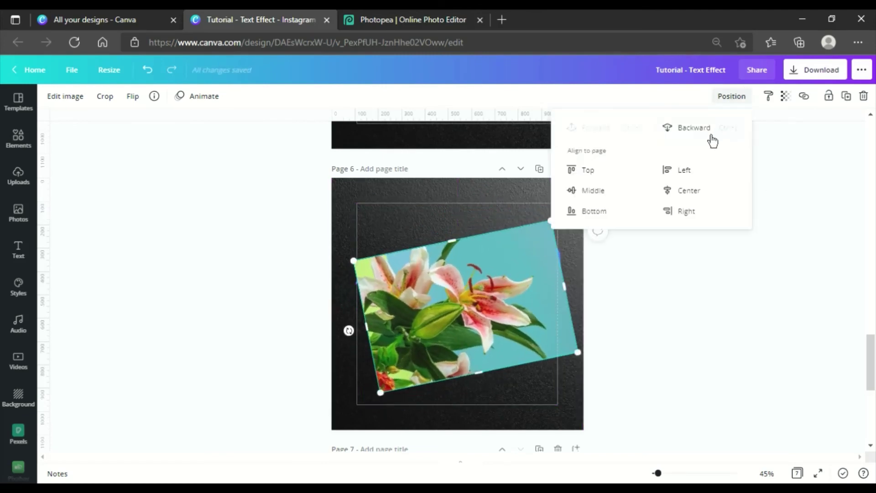
{"action": "left_click", "coordinate": [710, 137]}
{"action": "left_click", "coordinate": [474, 271]}
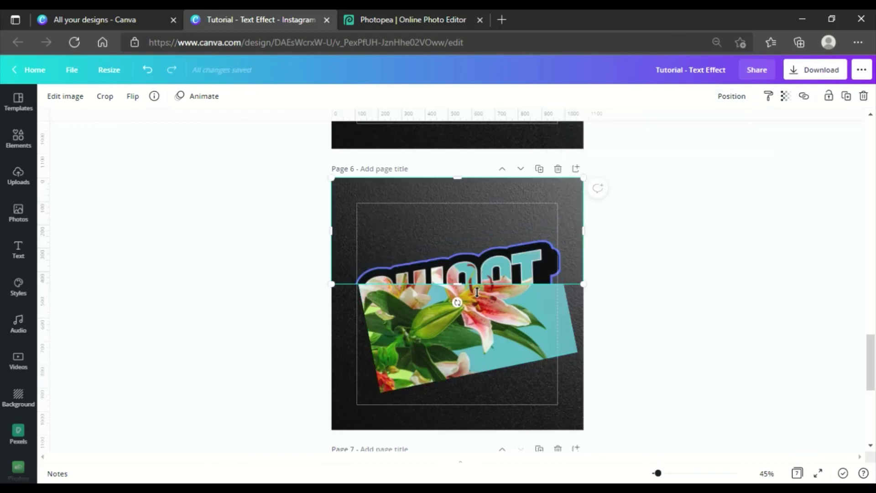
{"action": "left_click_drag", "start_coordinate": [457, 284], "coordinate": [457, 404]}
{"action": "left_click", "coordinate": [662, 298]}
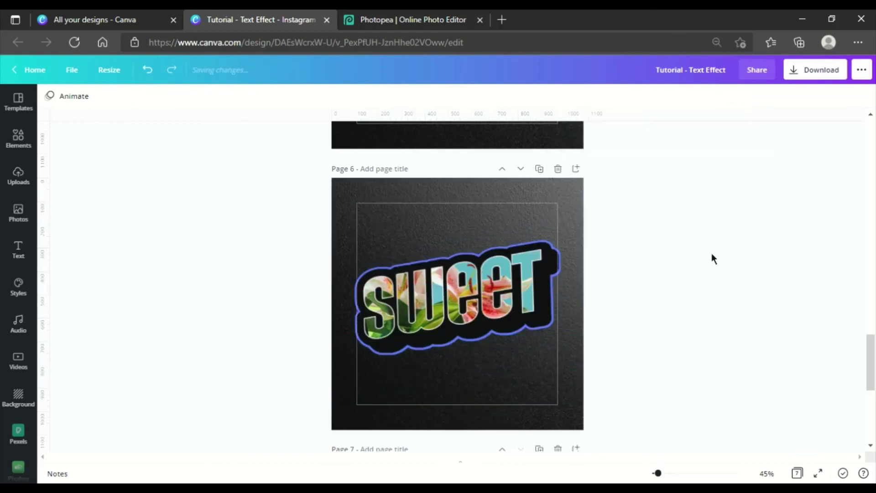